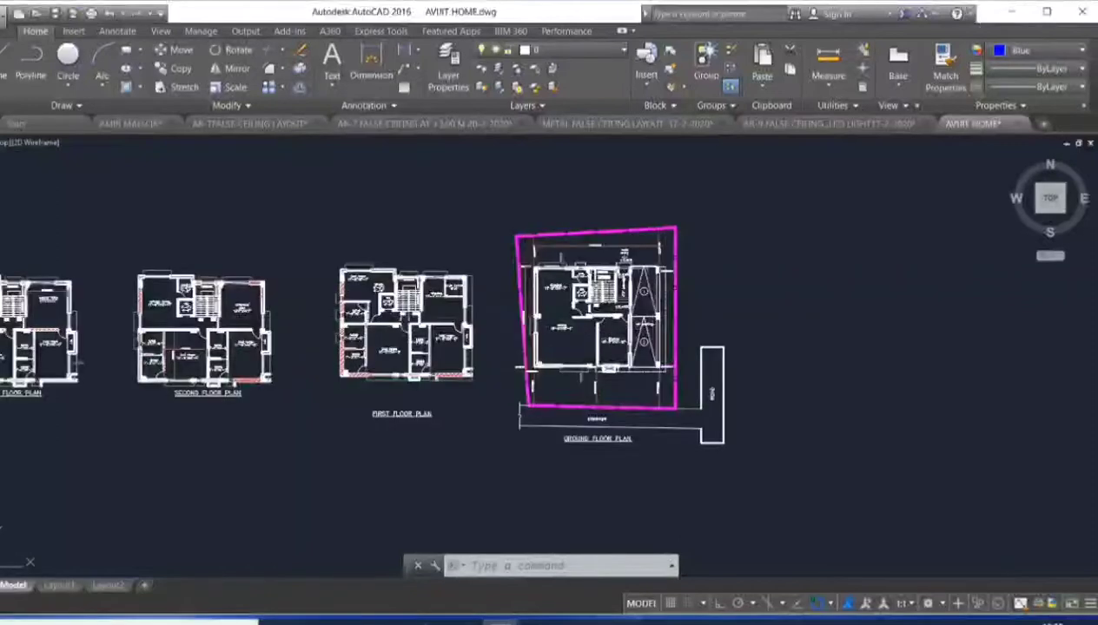
- Zoom and pan around the ground floor plan's kitchen, car parking, store, stair and drawing room
scroll(643, 326, "up", 2)
scroll(643, 326, "up", 1)
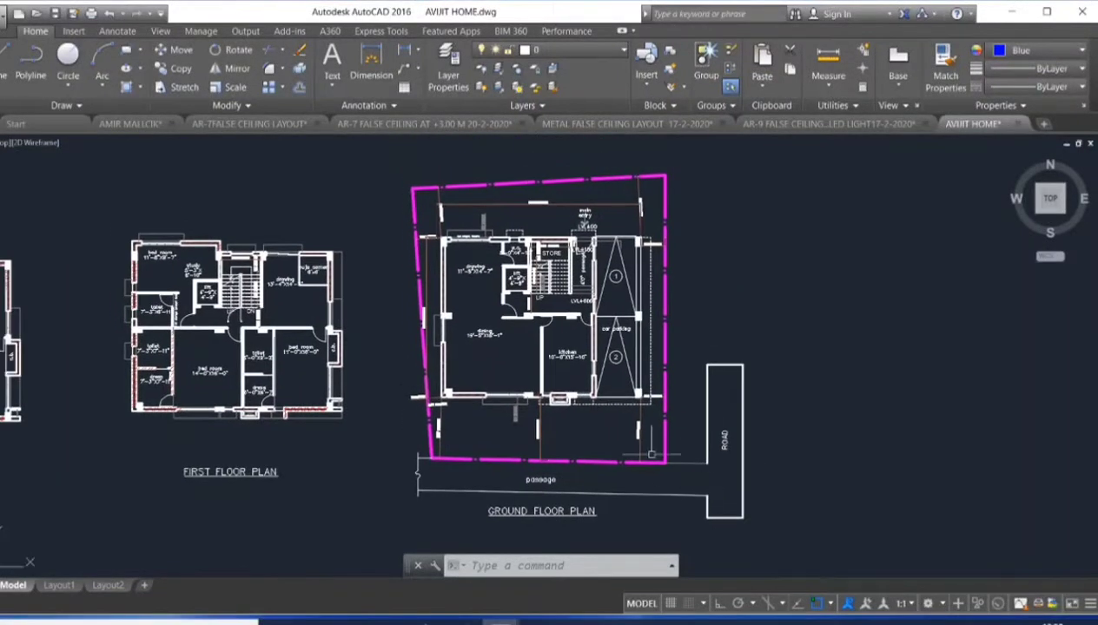
scroll(625, 487, "up", 1)
scroll(608, 496, "up", 1)
middle_click_drag(472, 490, 477, 488)
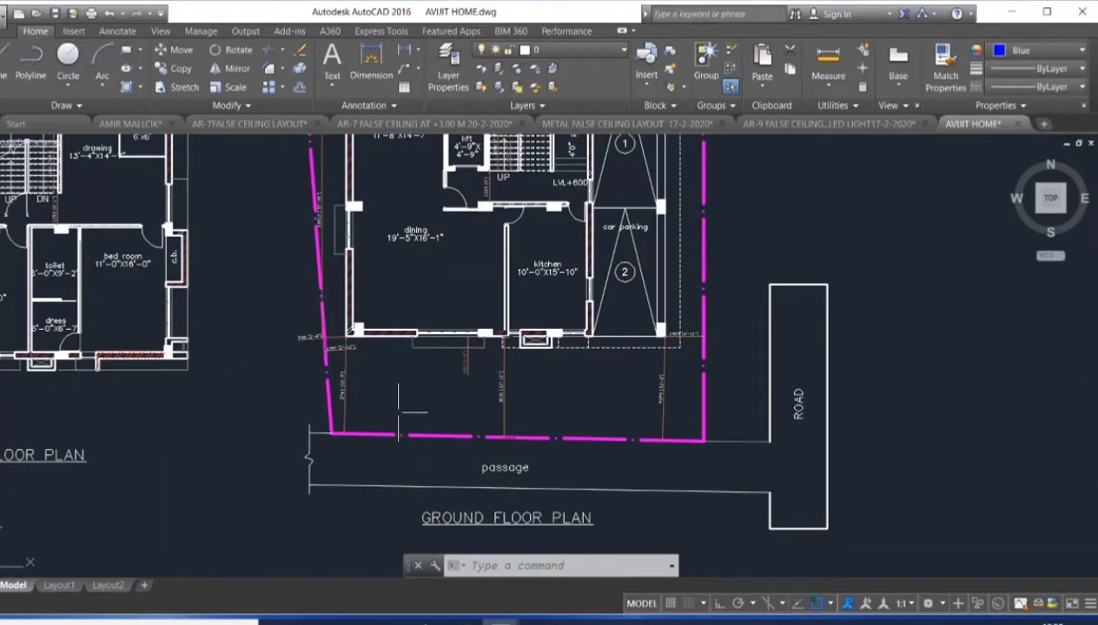
scroll(573, 400, "up", 1)
scroll(608, 347, "up", 1)
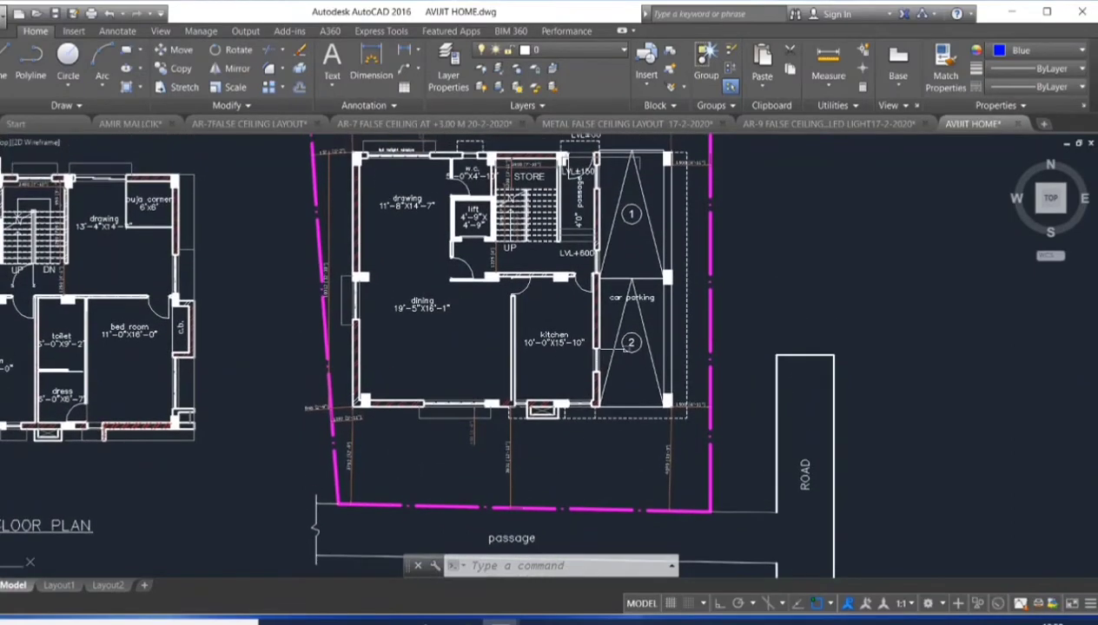
scroll(615, 299, "up", 1)
scroll(669, 299, "up", 2)
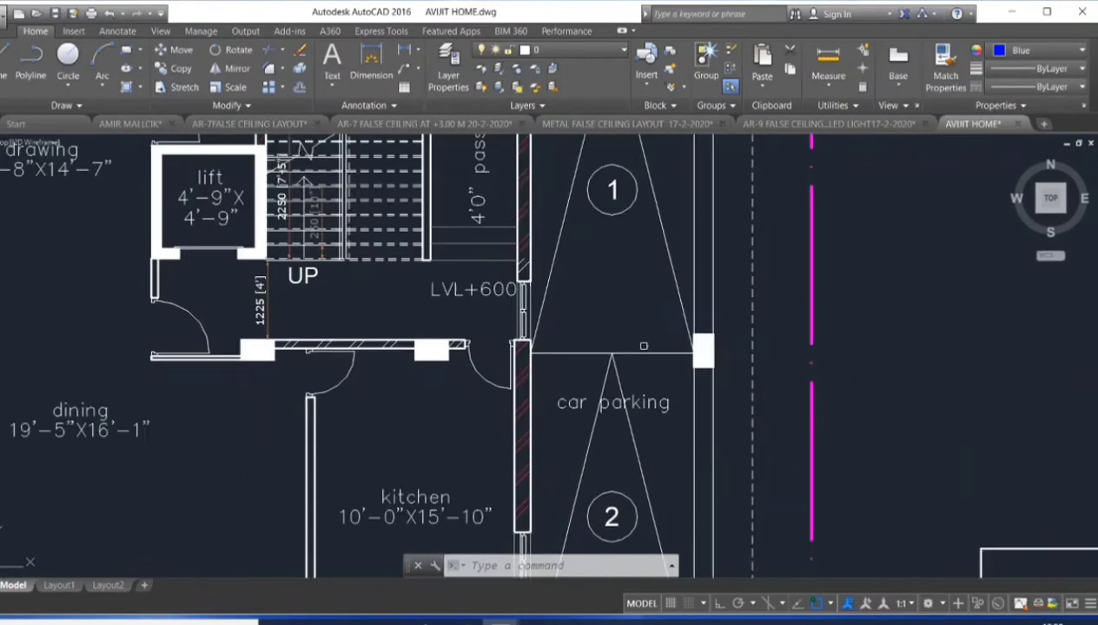
middle_click_drag(660, 260, 659, 402)
scroll(656, 318, "down", 2)
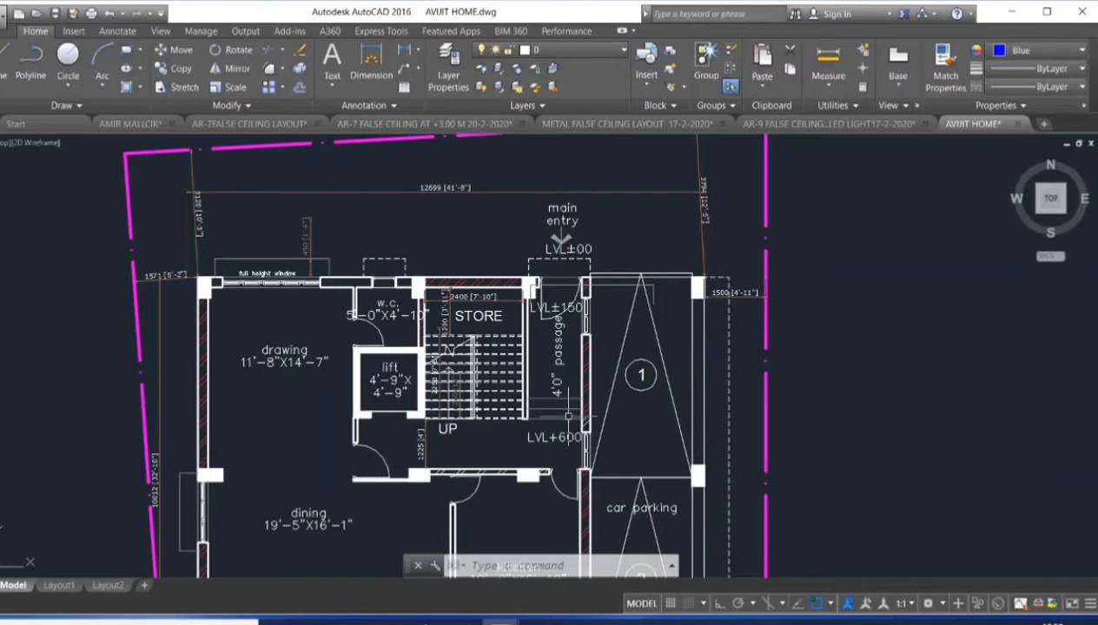
middle_click_drag(569, 417, 528, 343)
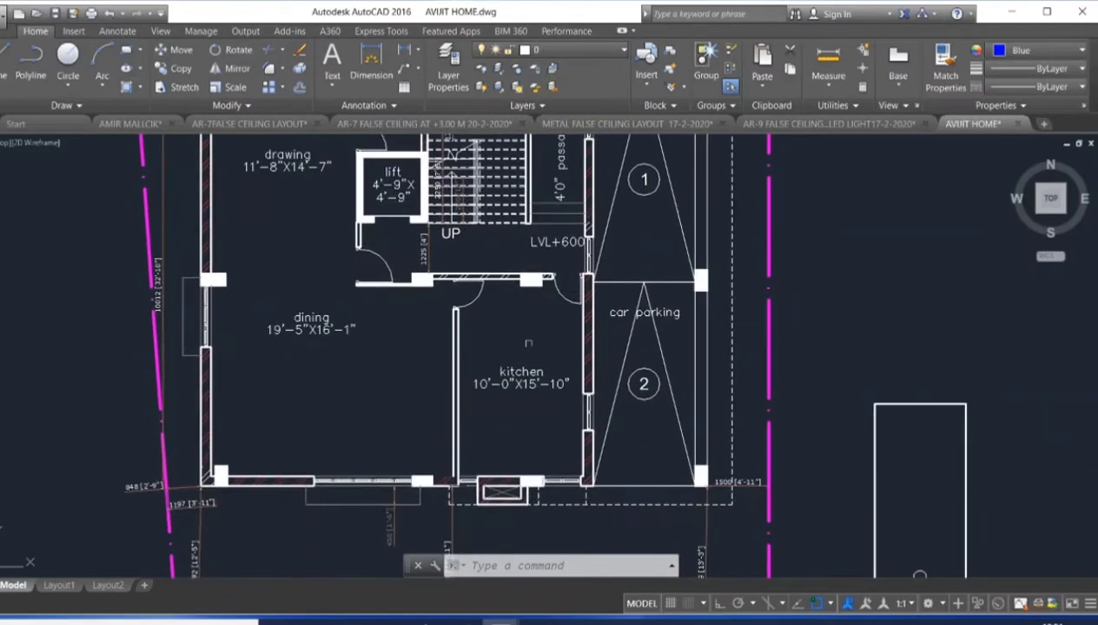
middle_click_drag(459, 306, 524, 309)
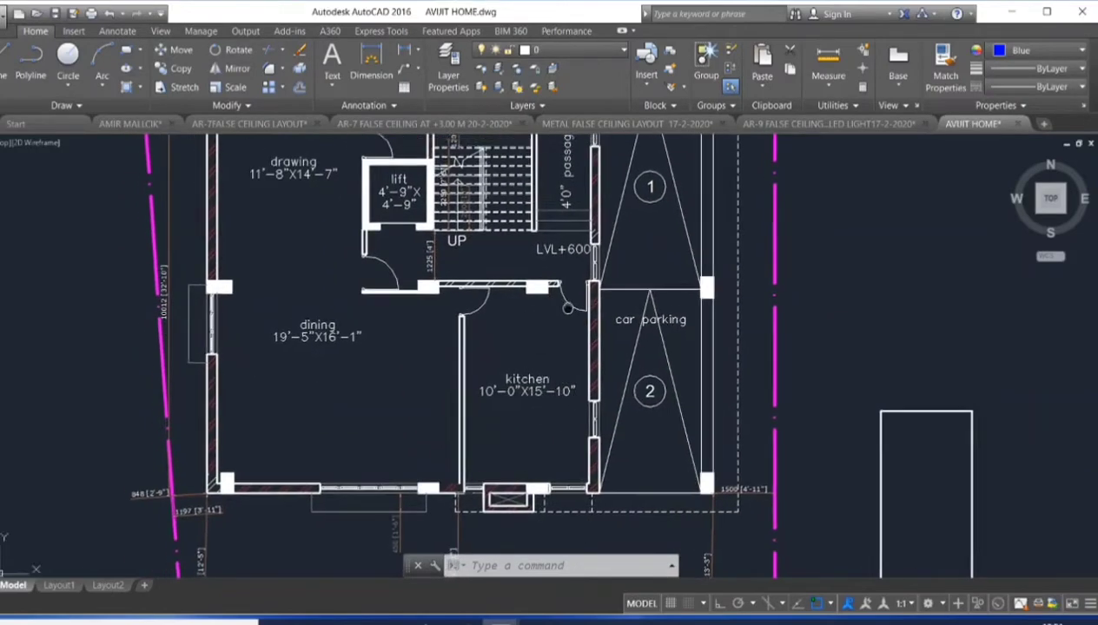
mouse_move(344, 359)
middle_mouse_down()
mouse_move(355, 381)
mouse_move(347, 424)
mouse_move(365, 431)
middle_mouse_up()
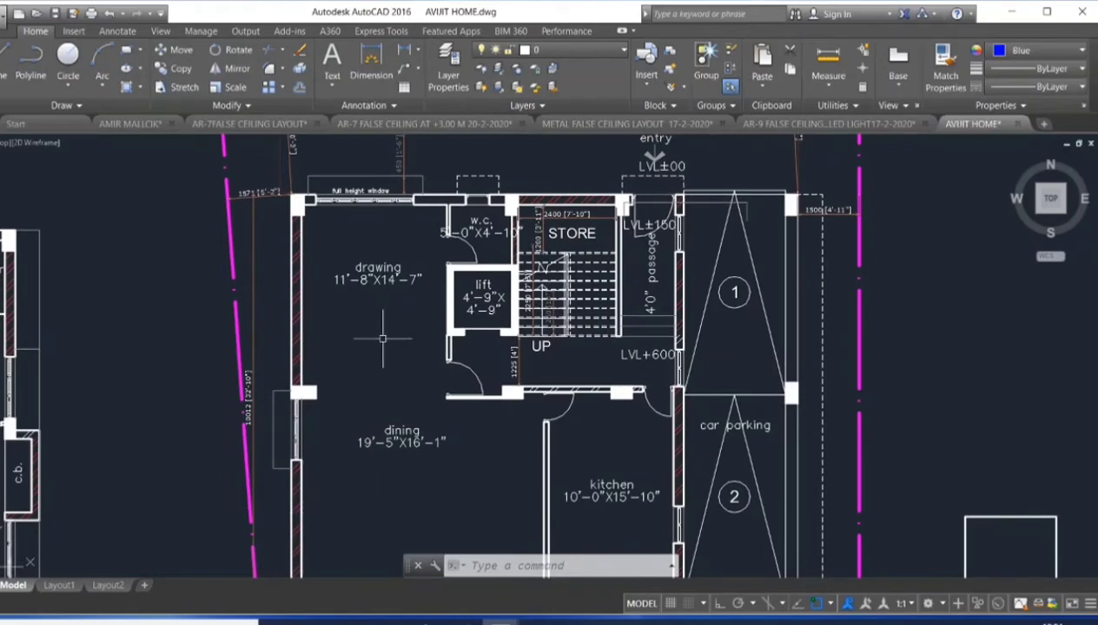
middle_click_drag(379, 344, 368, 319)
middle_click_drag(465, 324, 460, 368)
scroll(477, 278, "up", 2)
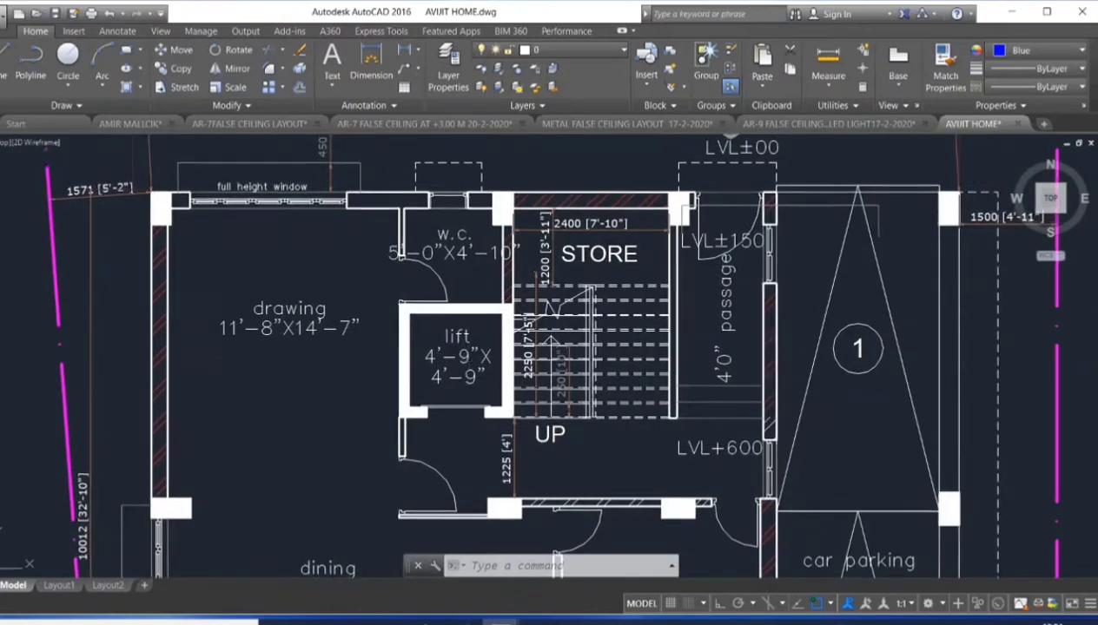
middle_click_drag(479, 300, 470, 296)
middle_click_drag(531, 454, 527, 486)
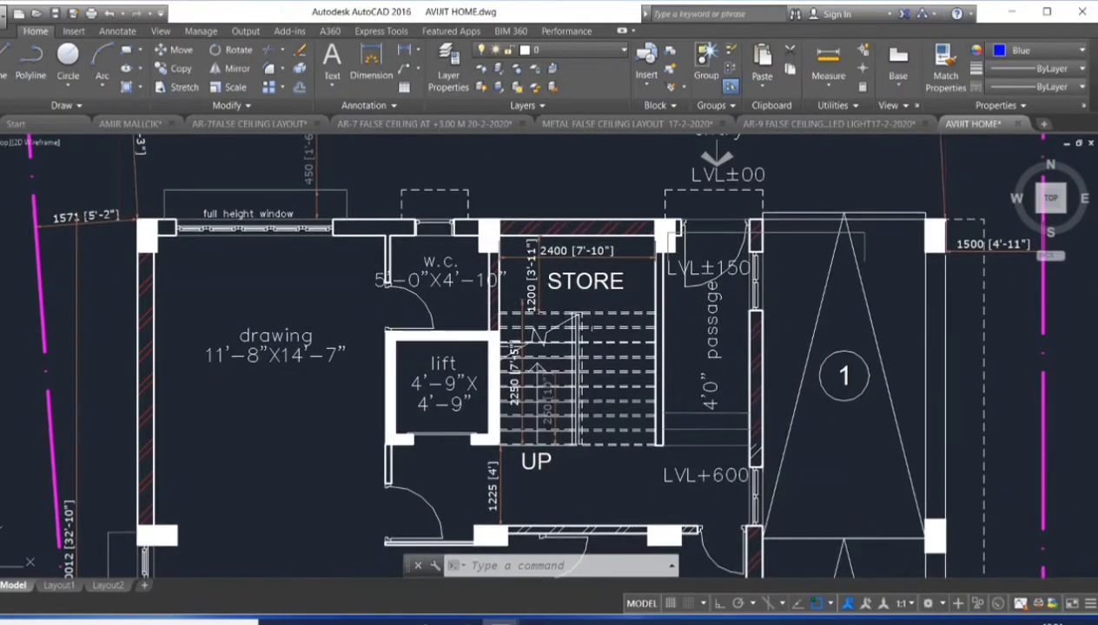
scroll(574, 312, "down", 2)
mouse_move(591, 330)
middle_mouse_down()
mouse_move(596, 348)
mouse_move(595, 296)
middle_mouse_up()
scroll(594, 341, "down", 2)
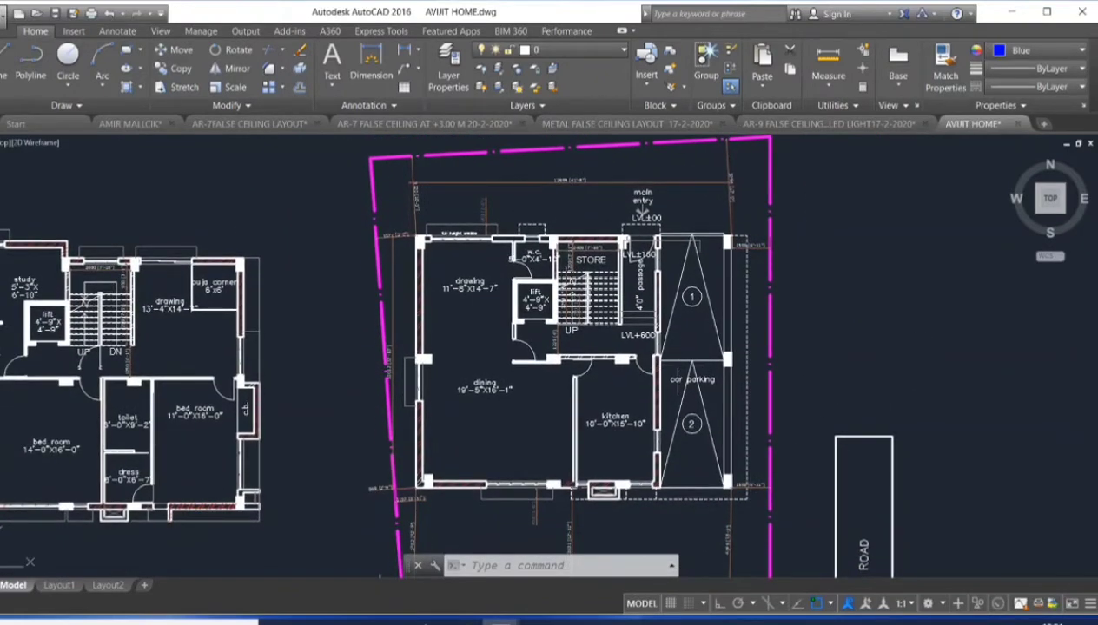
- Centre the first floor plan and view its bed room, stair, drawing room and c.b. up close
scroll(599, 300, "up", 1)
scroll(692, 308, "up", 1)
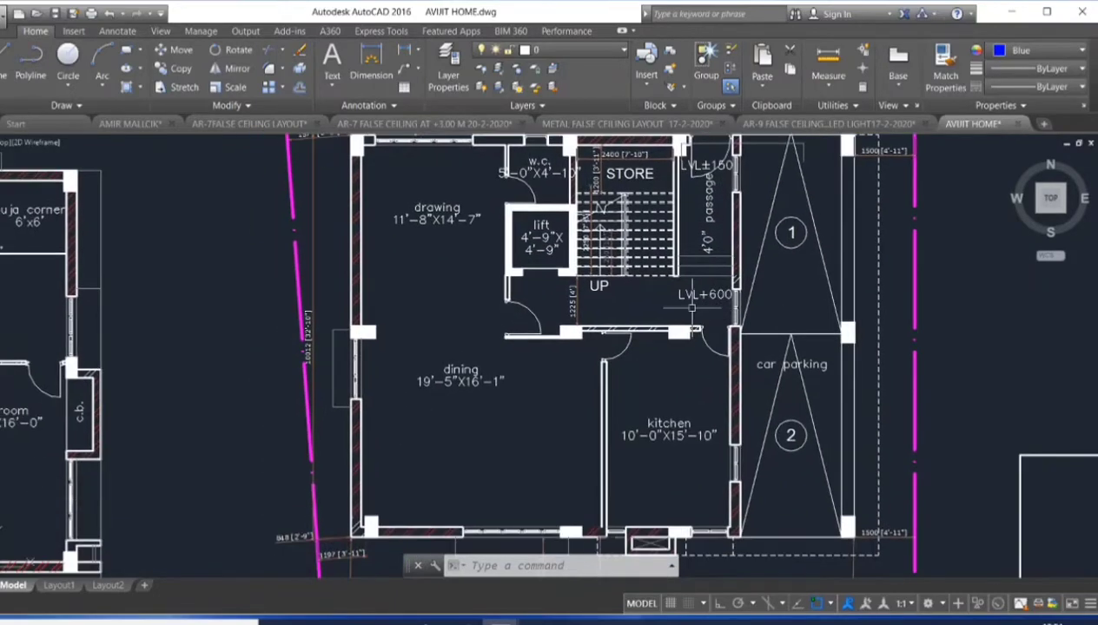
scroll(706, 348, "down", 1)
scroll(702, 347, "down", 1)
scroll(698, 349, "down", 1)
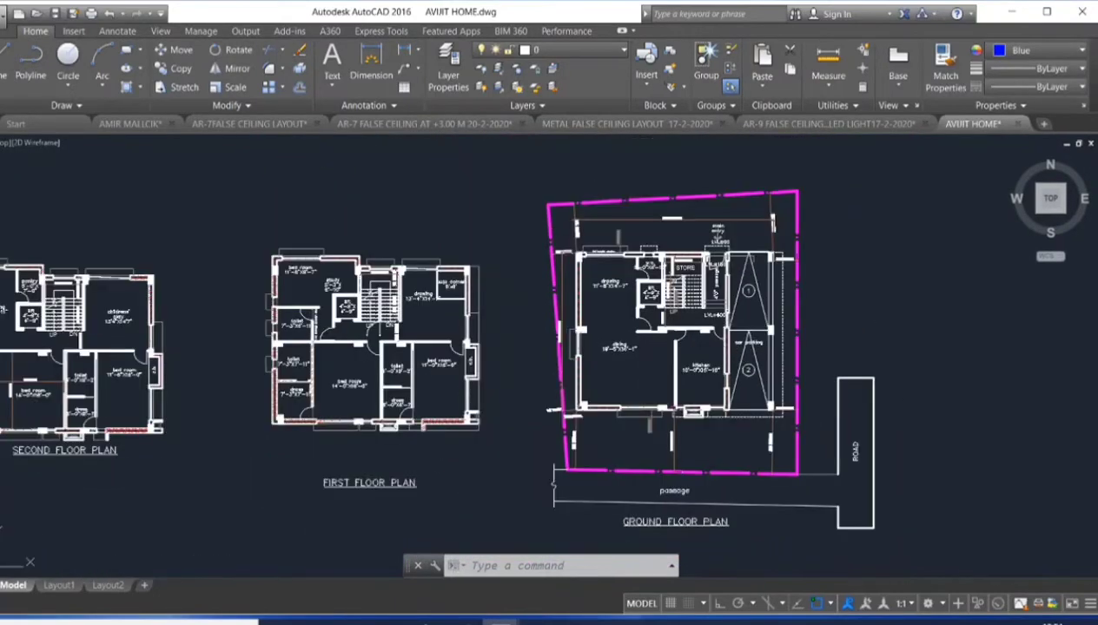
scroll(695, 350, "down", 1)
middle_click_drag(695, 350, 803, 349)
scroll(483, 274, "up", 2)
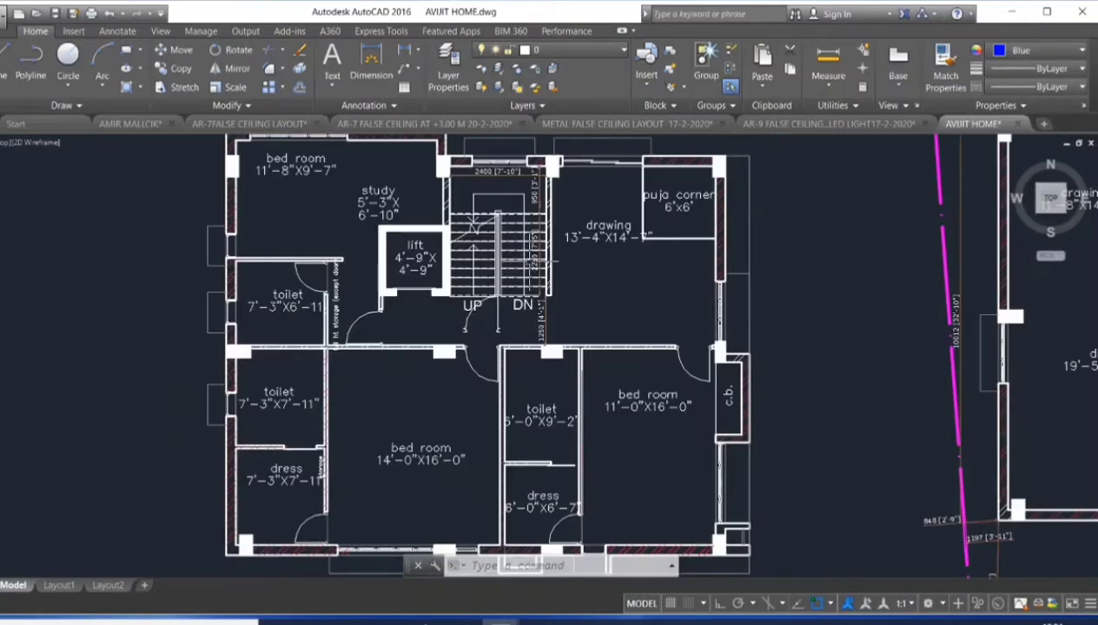
scroll(487, 265, "up", 2)
middle_click_drag(468, 291, 467, 320)
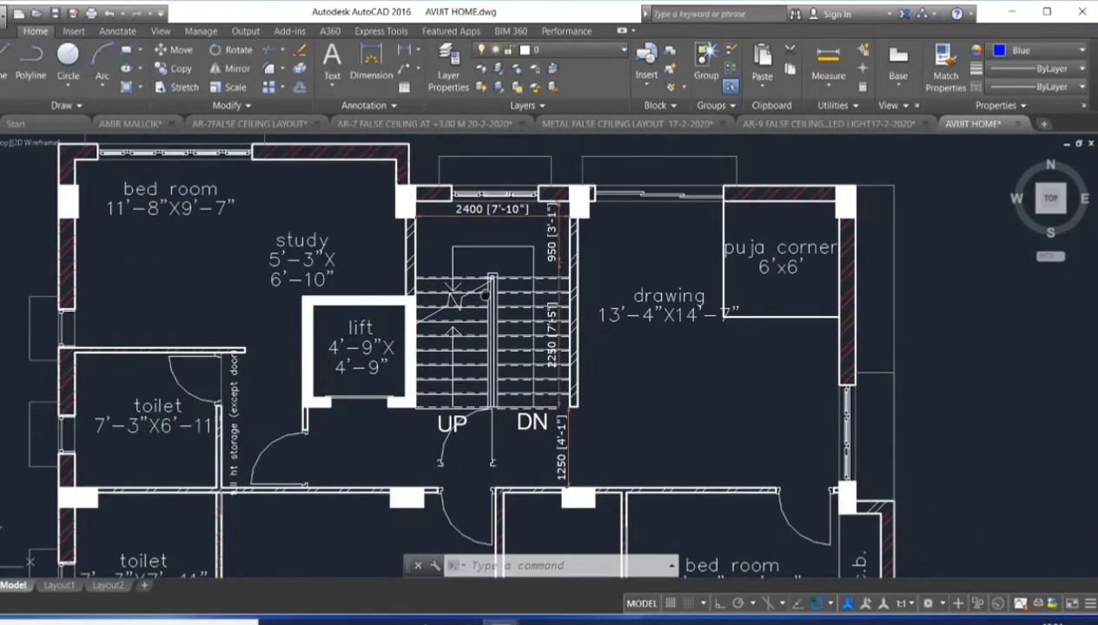
middle_click_drag(531, 362, 541, 344)
scroll(680, 319, "up", 2)
scroll(695, 348, "up", 1)
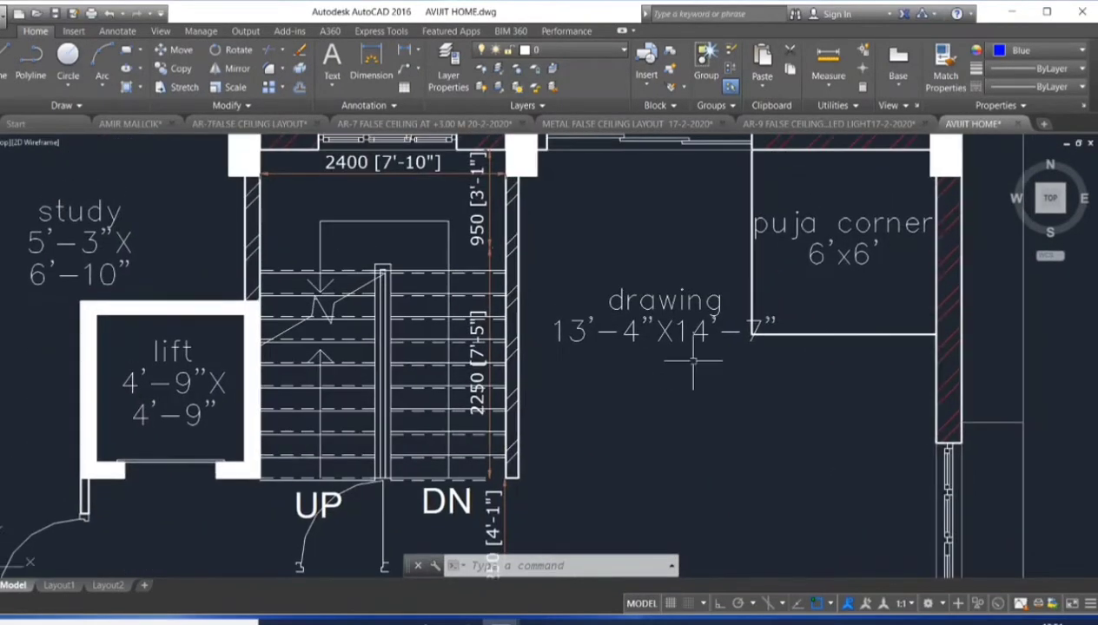
middle_click_drag(689, 355, 674, 387)
scroll(782, 295, "down", 3)
scroll(789, 305, "down", 2)
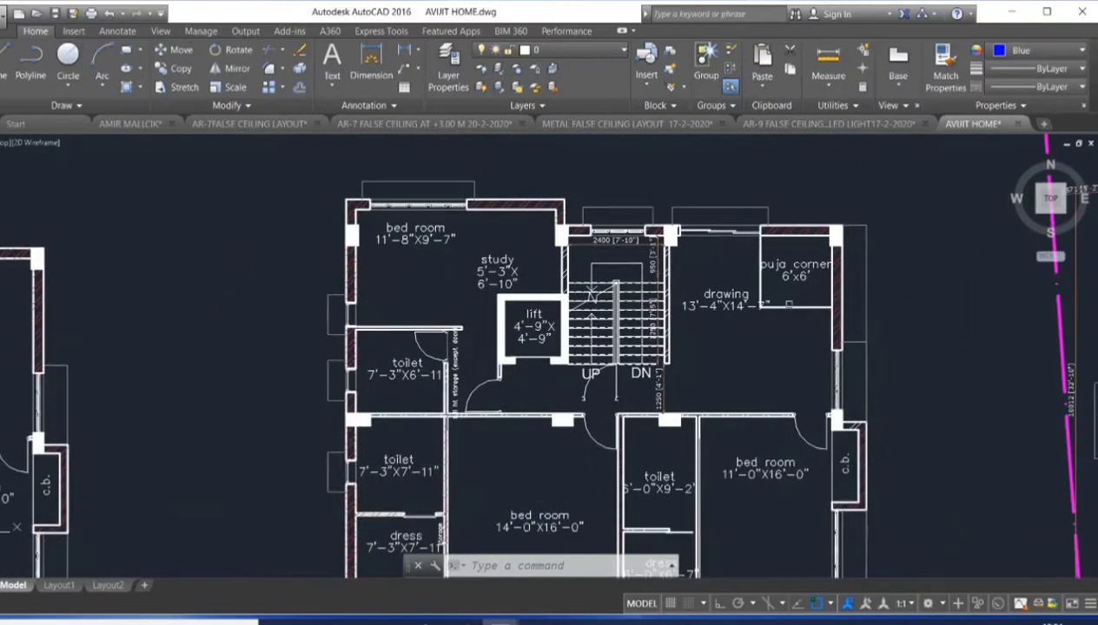
middle_click_drag(786, 368, 754, 316)
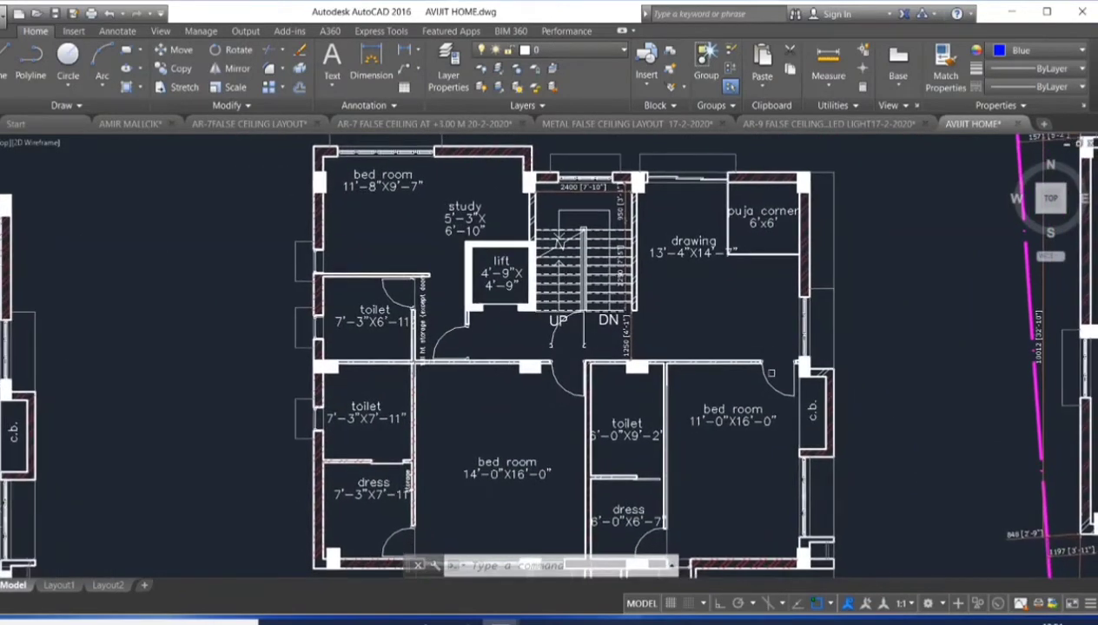
middle_click_drag(757, 439, 718, 379)
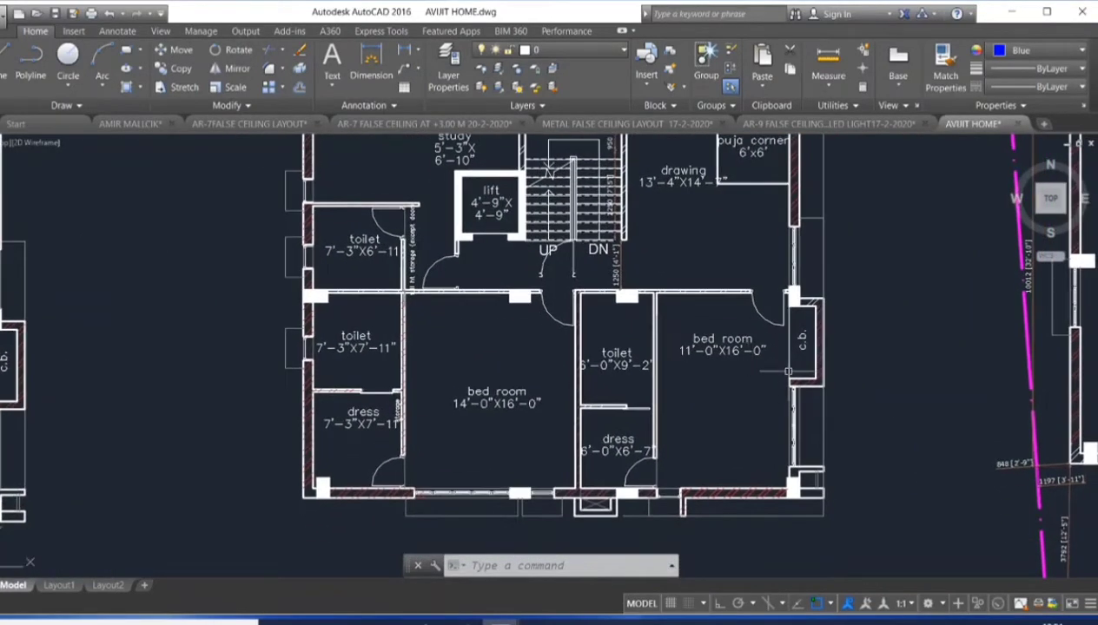
- Examine the first floor plan's toilets, dress room and right bed room
scroll(809, 359, "up", 1)
scroll(809, 359, "up", 4)
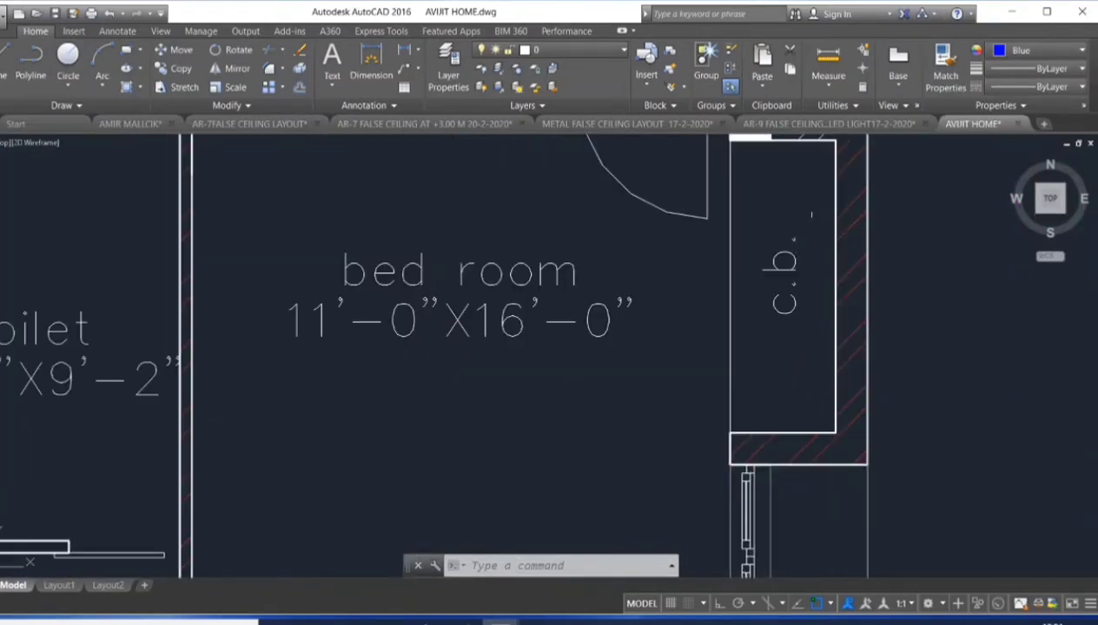
scroll(795, 287, "down", 2)
scroll(795, 287, "down", 3)
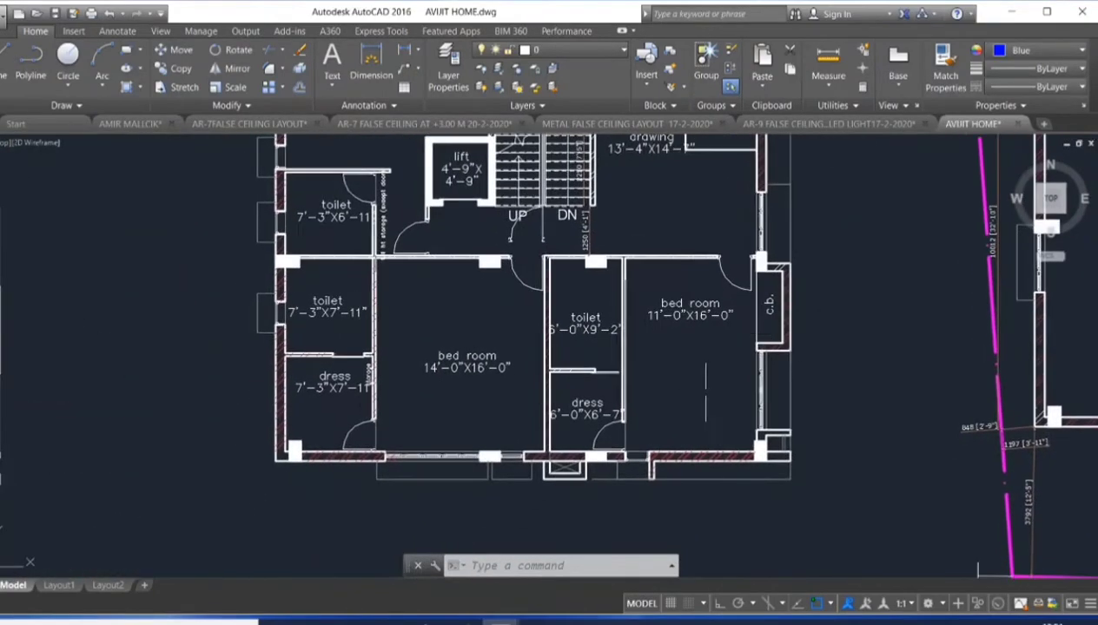
middle_click_drag(690, 420, 734, 395)
scroll(676, 425, "up", 1)
scroll(676, 428, "up", 2)
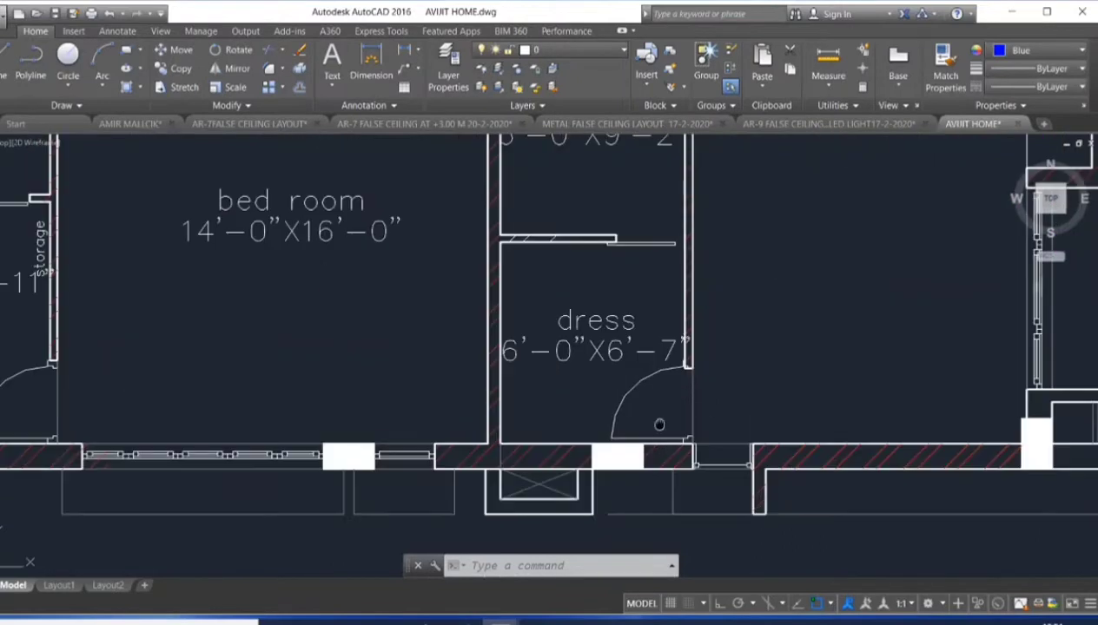
scroll(676, 430, "up", 1)
middle_click_drag(676, 430, 667, 472)
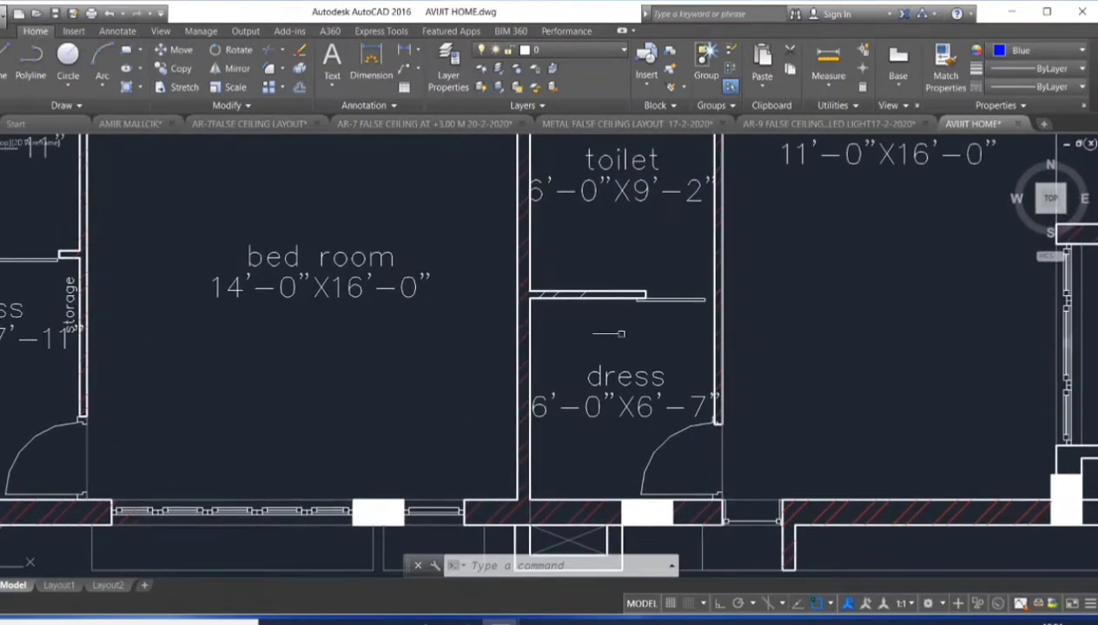
middle_click_drag(621, 334, 669, 432)
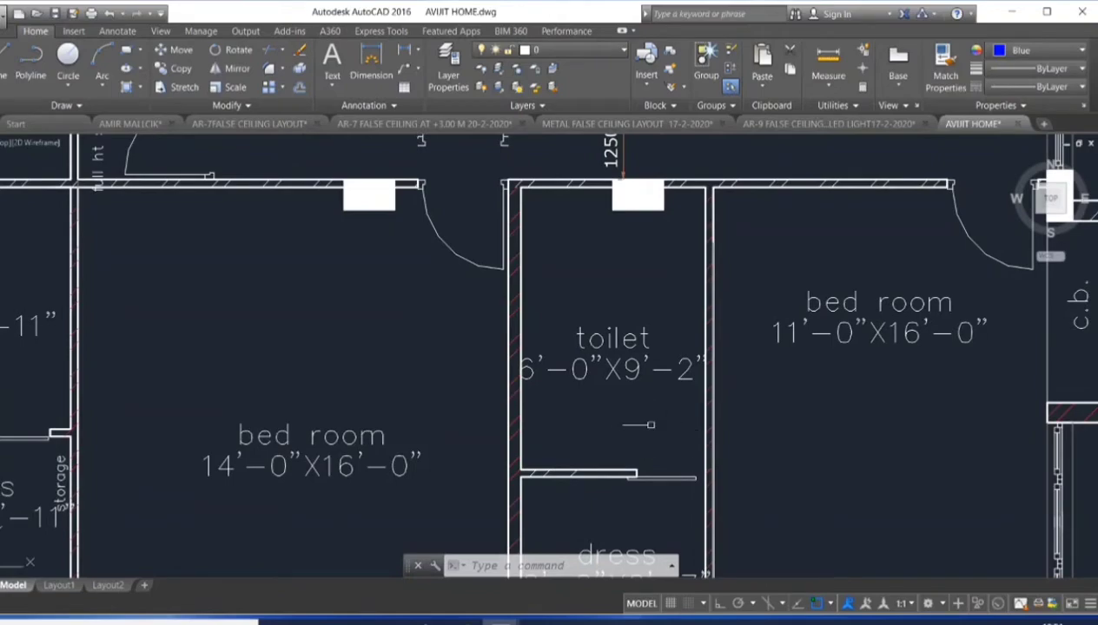
scroll(651, 425, "down", 5)
scroll(643, 425, "down", 2)
- Zoom into the lift, stair and study, then zoom out to show both plans together
mouse_move(626, 408)
middle_mouse_down()
mouse_move(617, 444)
mouse_move(689, 426)
middle_mouse_up()
scroll(599, 410, "up", 3)
scroll(588, 461, "up", 2)
scroll(688, 427, "up", 1)
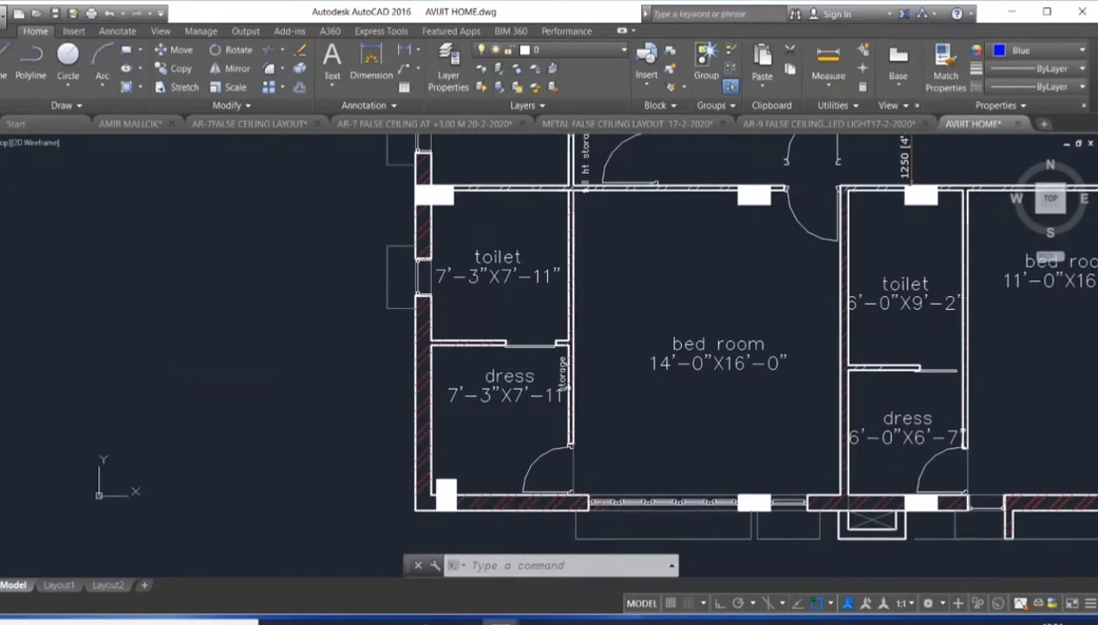
middle_click_drag(513, 422, 512, 465)
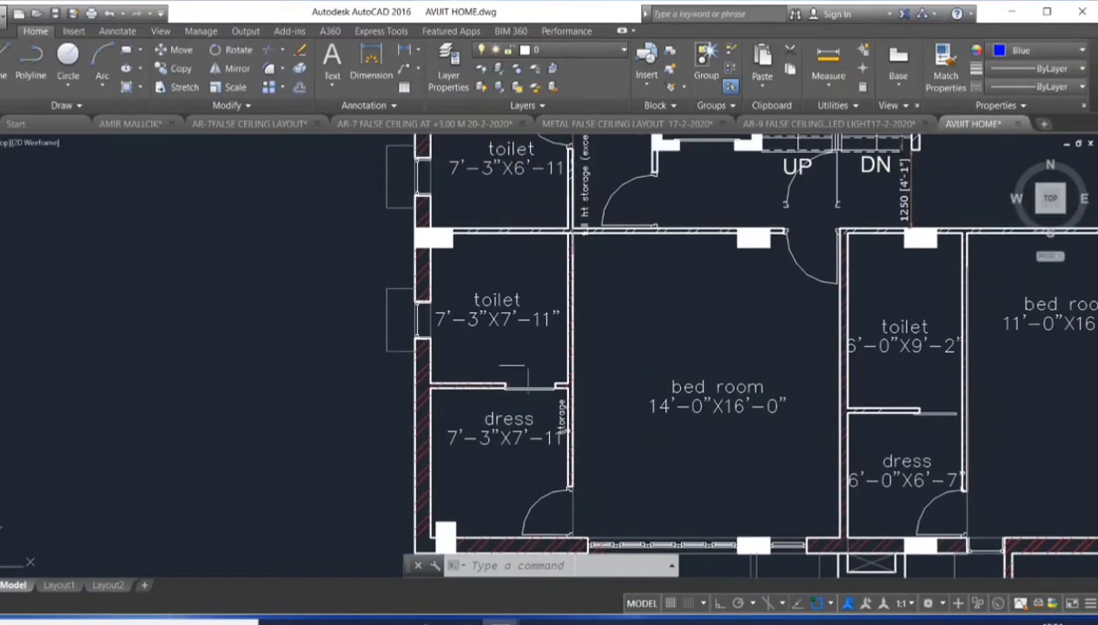
mouse_move(512, 383)
middle_mouse_down()
mouse_move(467, 486)
mouse_move(477, 545)
middle_mouse_up()
scroll(506, 361, "down", 3)
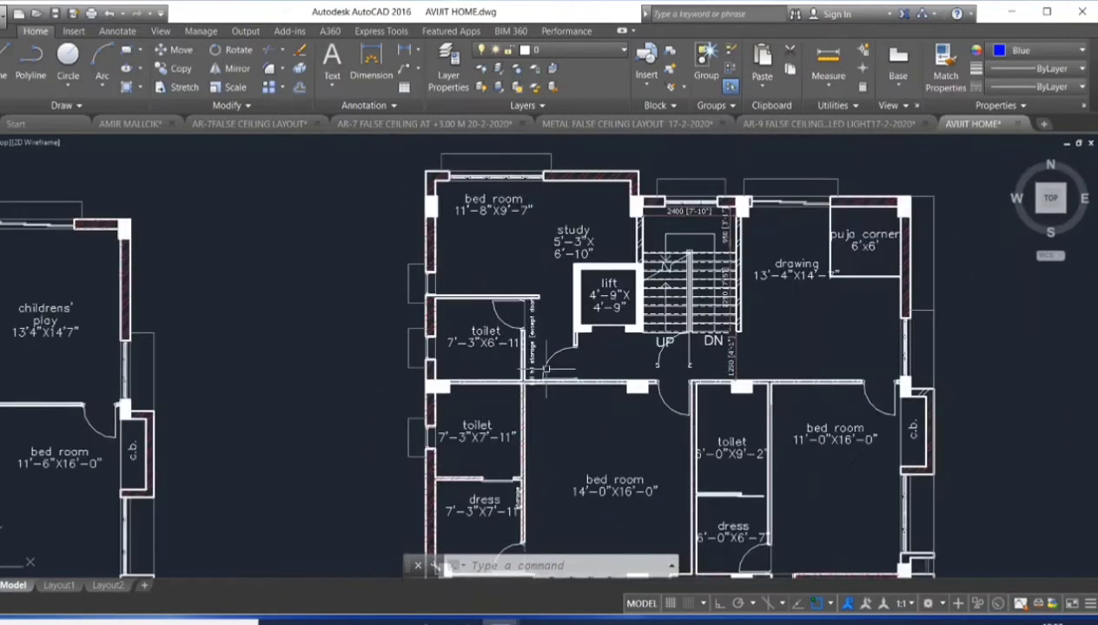
middle_click_drag(629, 361, 557, 403)
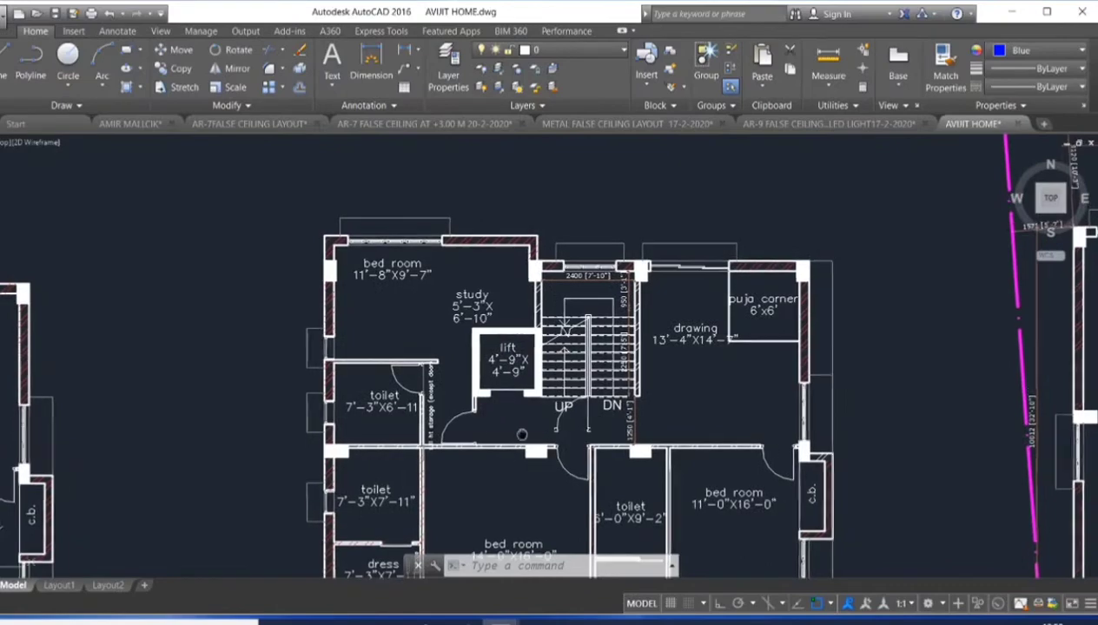
scroll(404, 382, "up", 1)
scroll(404, 383, "up", 3)
scroll(404, 383, "up", 2)
scroll(484, 430, "down", 5)
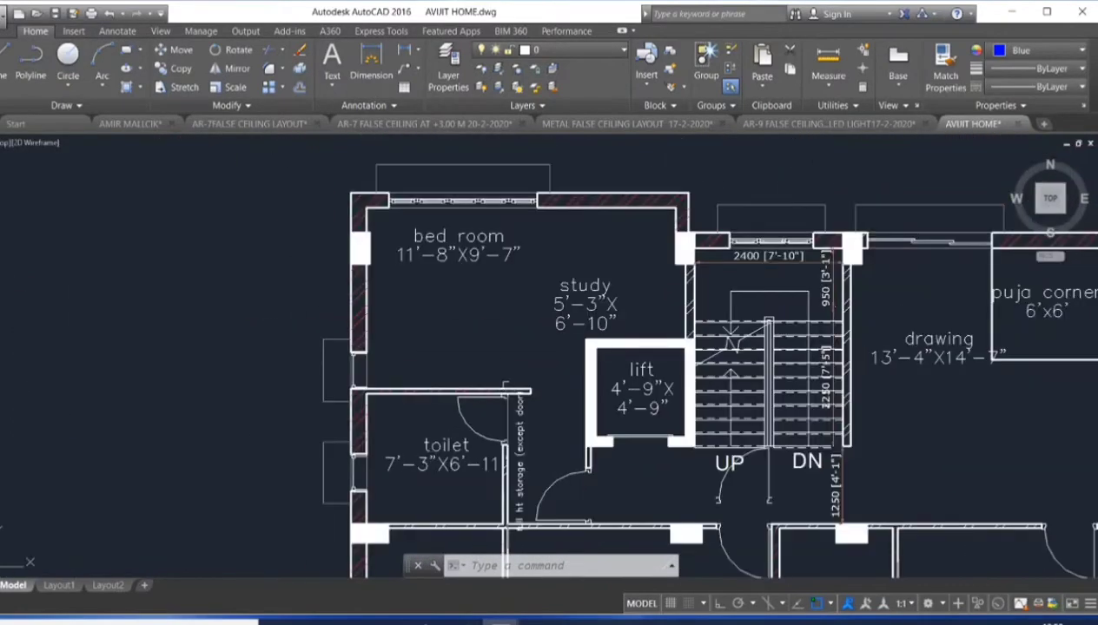
middle_click_drag(414, 306, 414, 372)
scroll(414, 372, "up", 1)
scroll(414, 372, "up", 2)
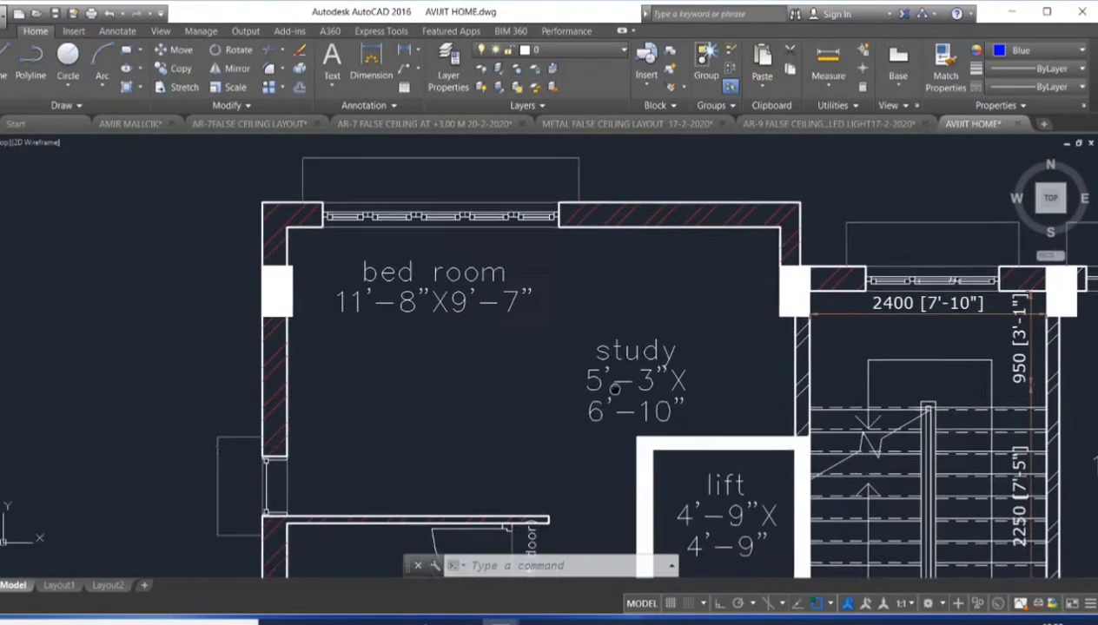
middle_click_drag(535, 431, 634, 364)
scroll(634, 363, "down", 4)
scroll(663, 423, "up", 4)
scroll(663, 424, "down", 1)
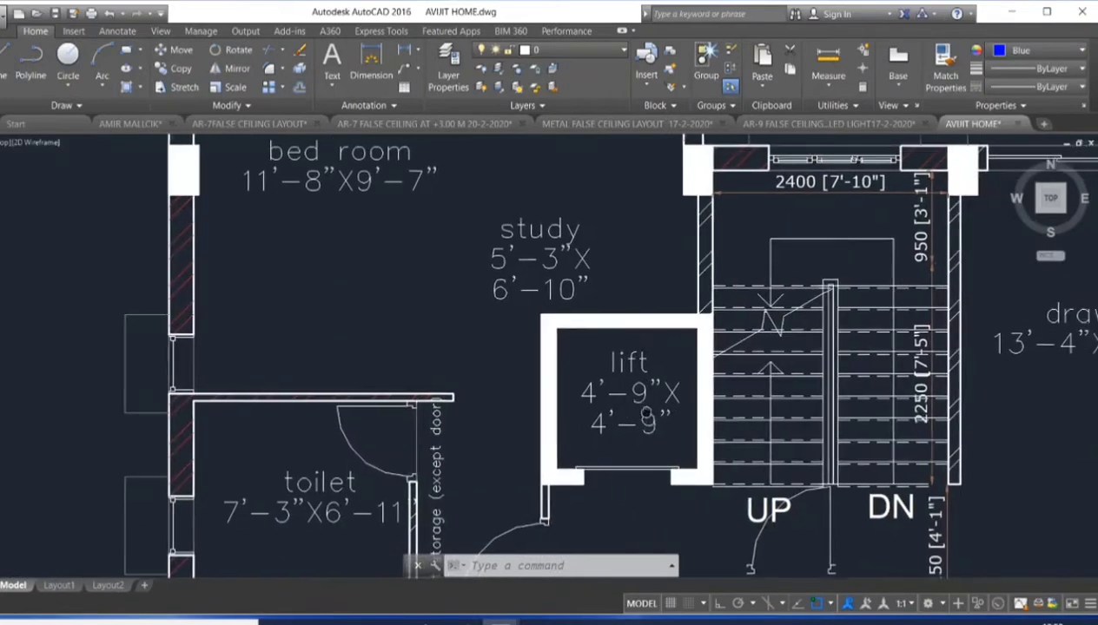
scroll(644, 409, "down", 1)
scroll(706, 395, "up", 1)
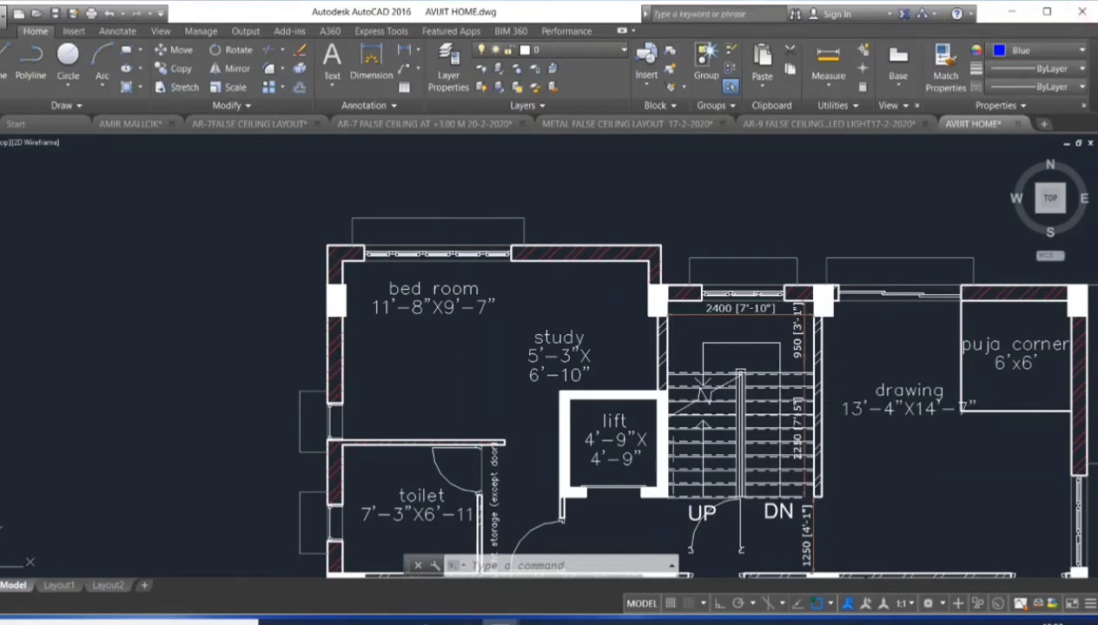
scroll(629, 458, "down", 2)
scroll(600, 469, "up", 1)
scroll(600, 456, "up", 1)
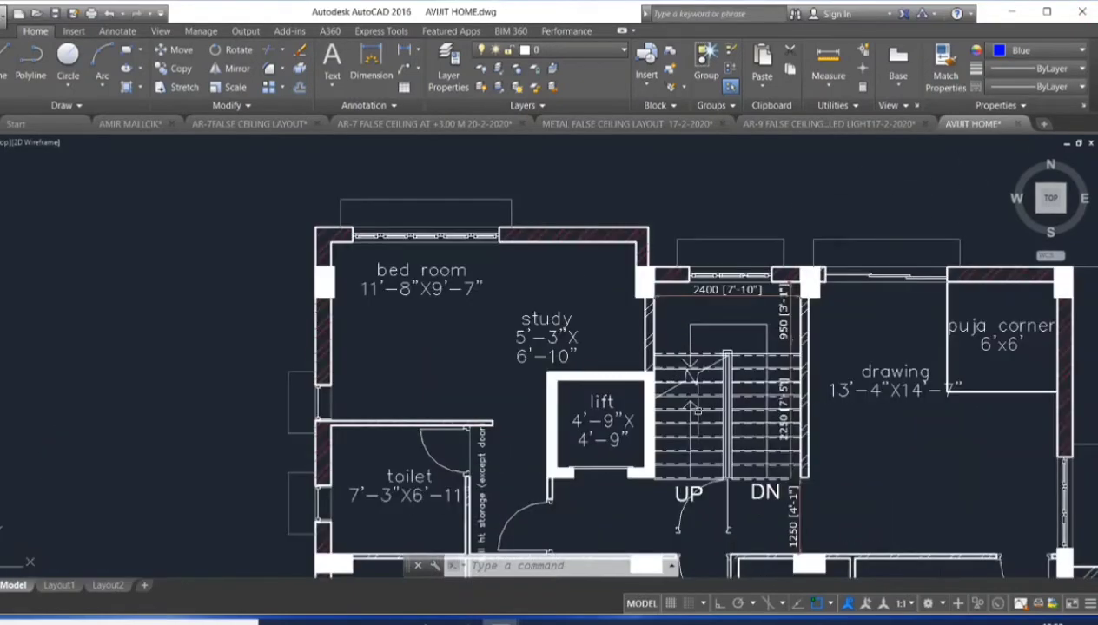
scroll(582, 439, "up", 1)
scroll(668, 217, "down", 5)
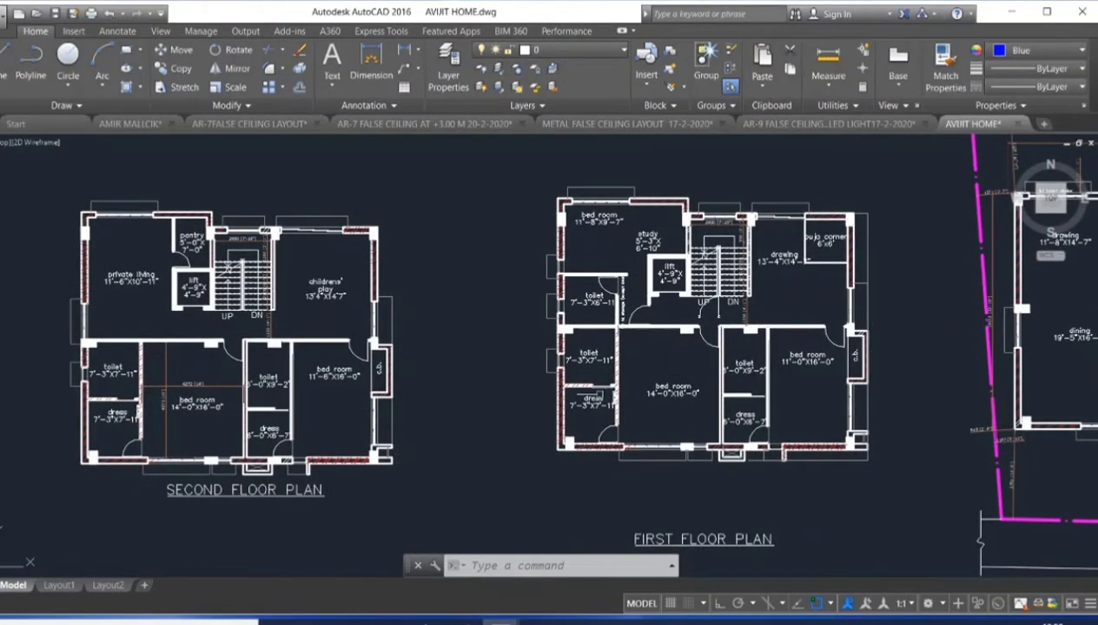
- View the second floor's toilet, bed room, lift, stairs and childrens' play area up close
middle_click_drag(547, 387, 621, 409)
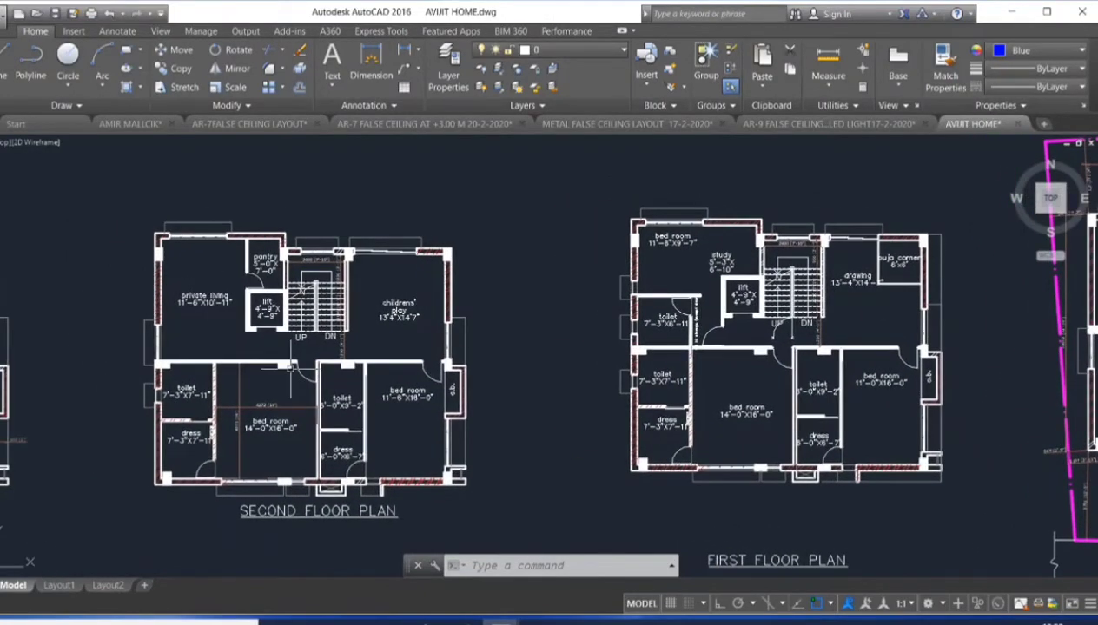
scroll(290, 368, "up", 4)
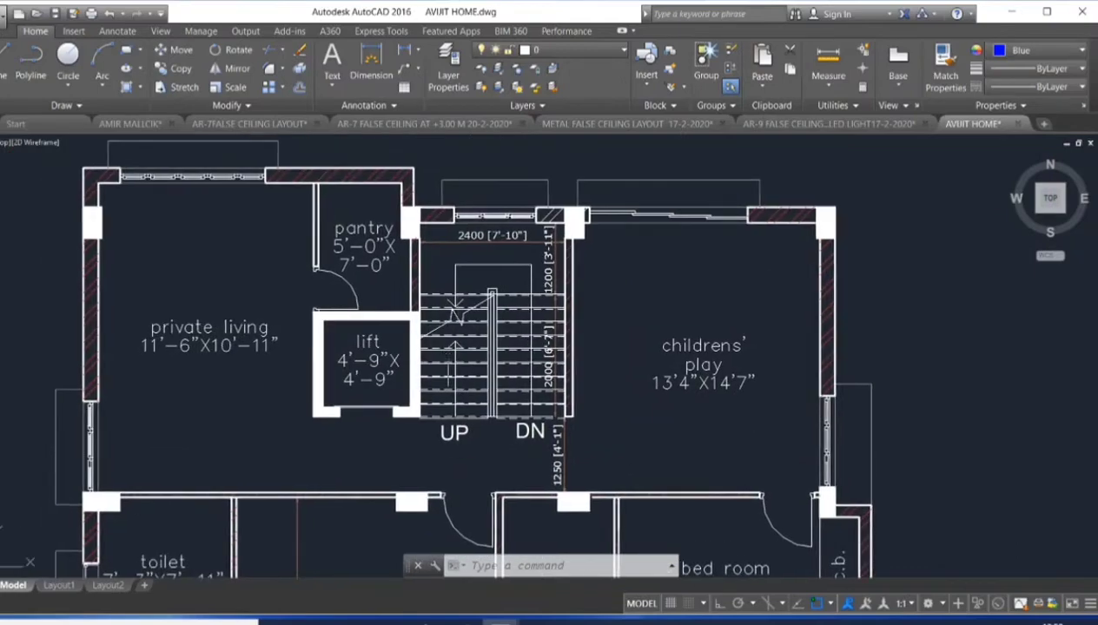
mouse_move(722, 426)
middle_mouse_down()
mouse_move(700, 367)
mouse_move(624, 379)
mouse_move(625, 283)
middle_mouse_up()
scroll(608, 347, "up", 2)
scroll(660, 417, "down", 2)
scroll(671, 358, "down", 1)
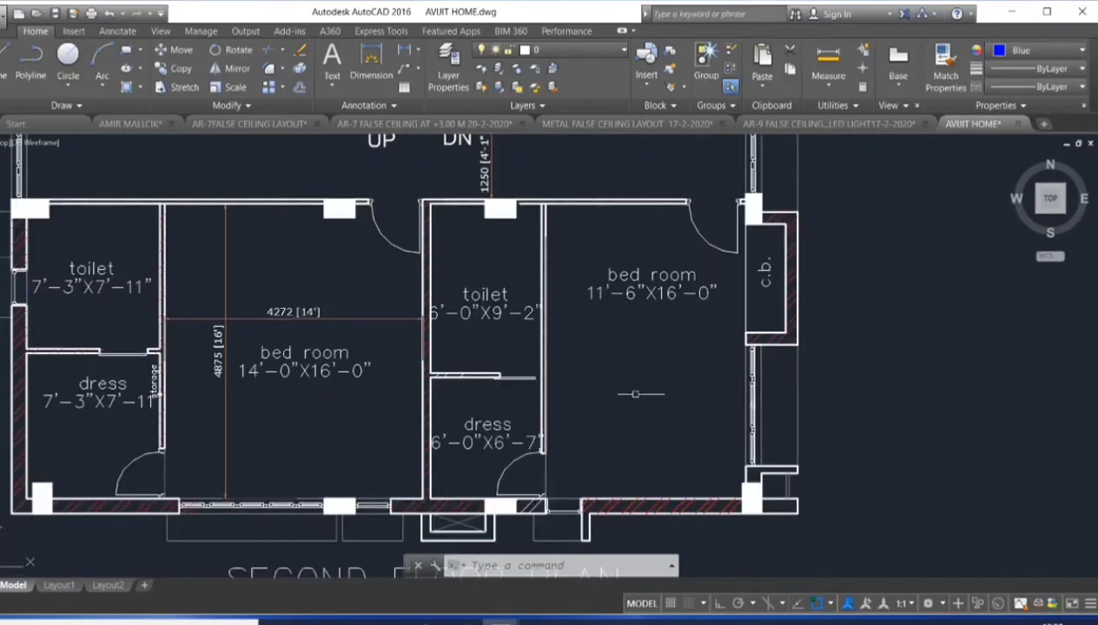
middle_click_drag(581, 424, 600, 429)
middle_click_drag(512, 468, 517, 491)
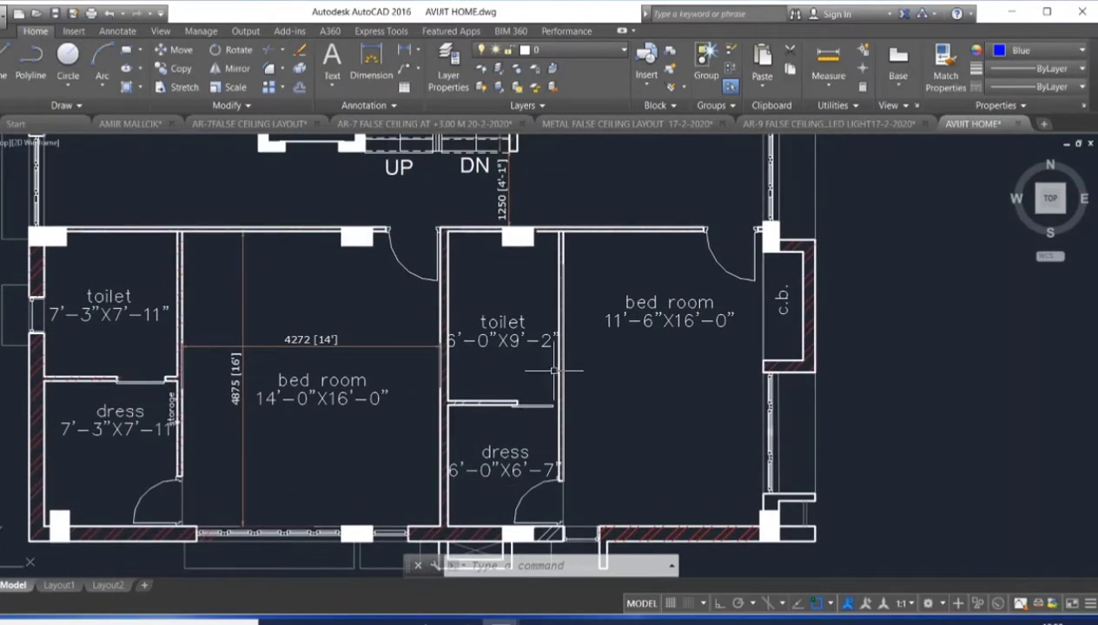
middle_click_drag(539, 365, 542, 411)
mouse_move(694, 296)
middle_mouse_down()
mouse_move(708, 311)
mouse_move(745, 309)
middle_mouse_up()
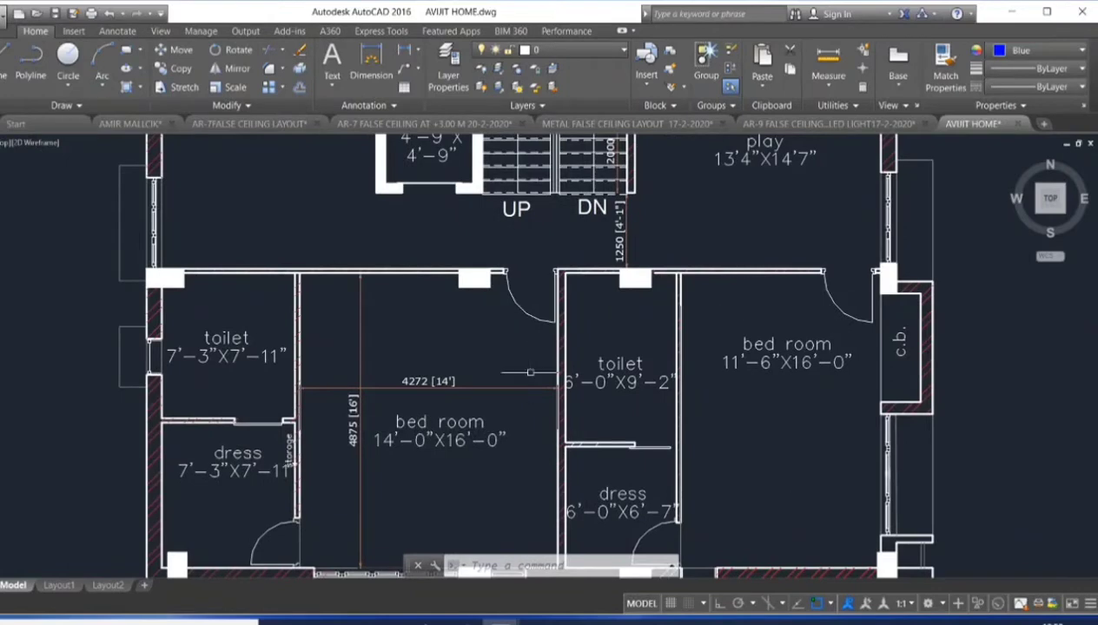
scroll(530, 372, "down", 2)
- Frame the whole second floor plan and pan across its pantry, lift and private living
middle_click_drag(526, 374, 570, 368)
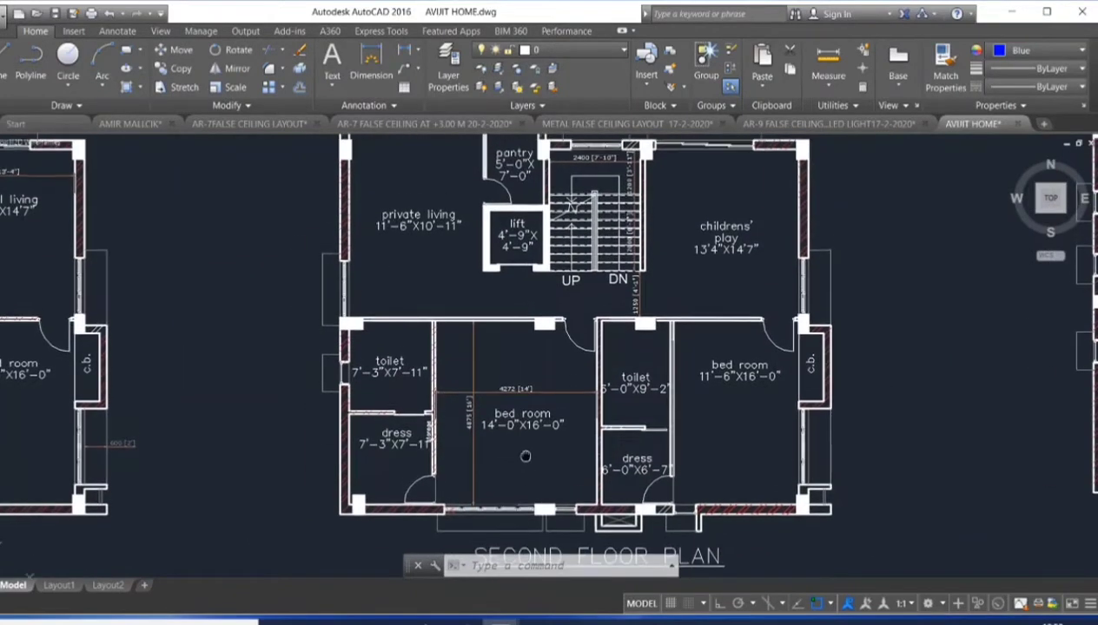
middle_click_drag(533, 421, 531, 457)
middle_click_drag(407, 439, 400, 489)
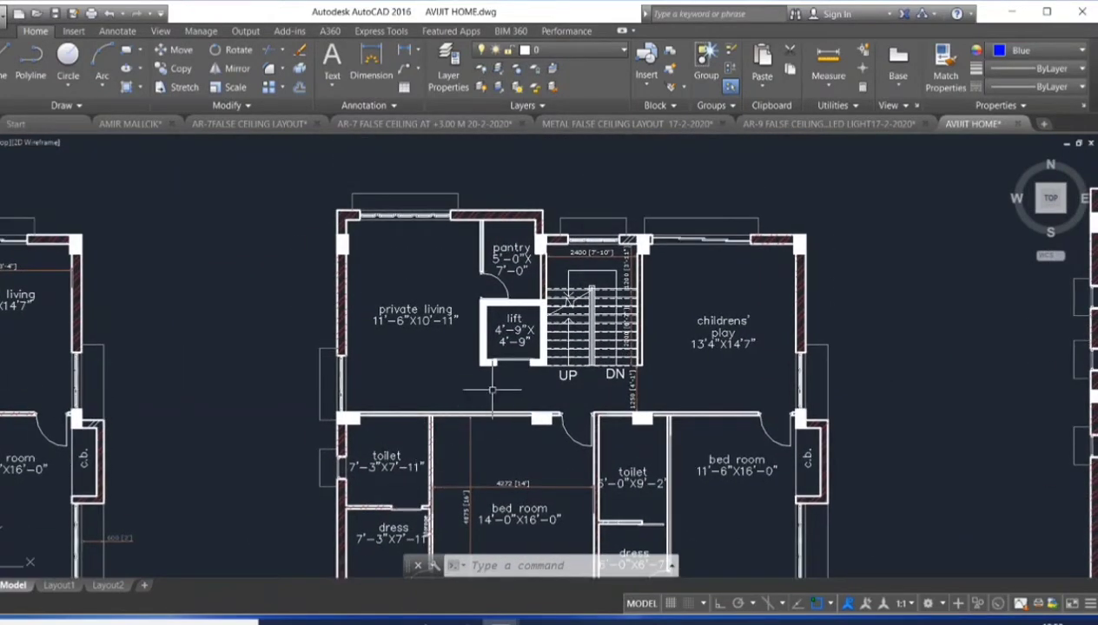
middle_click_drag(402, 335, 405, 379)
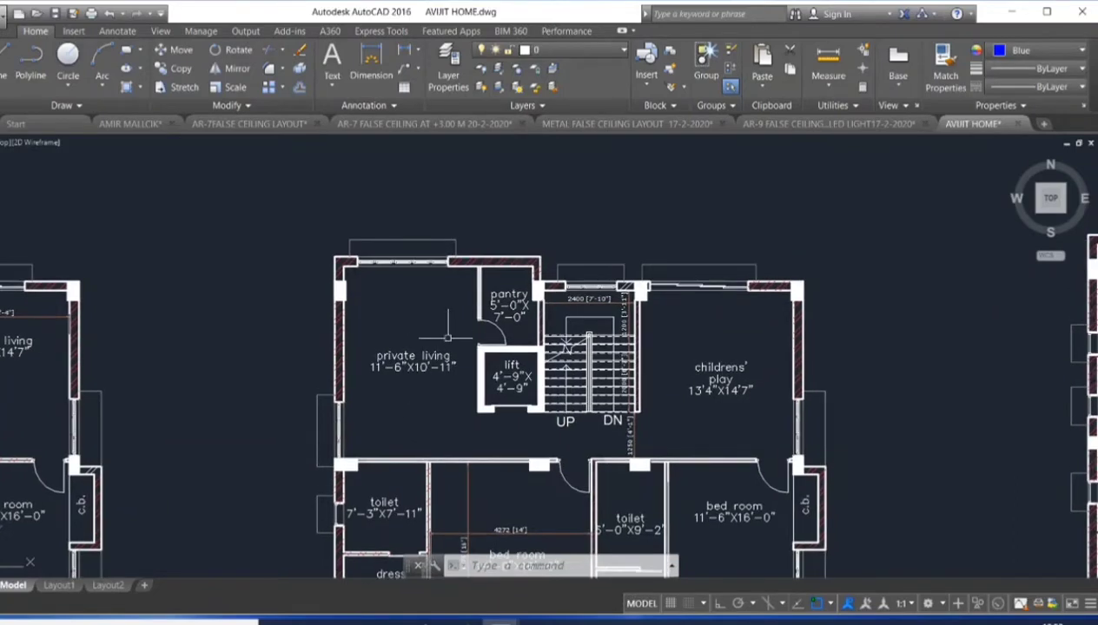
middle_click_drag(469, 353, 462, 366)
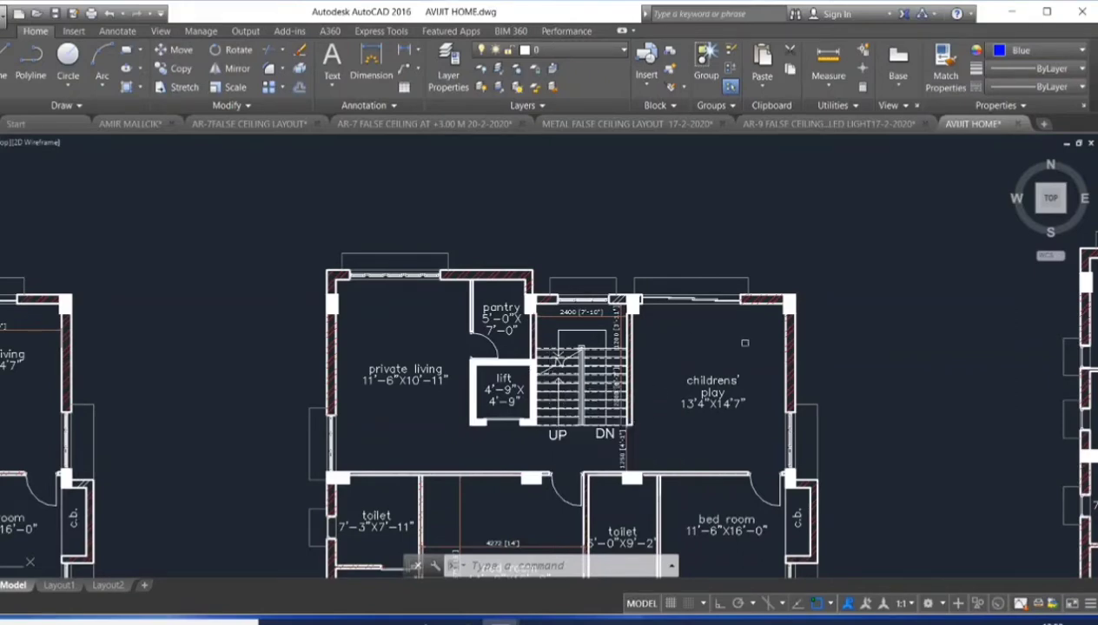
middle_click_drag(787, 357, 892, 303)
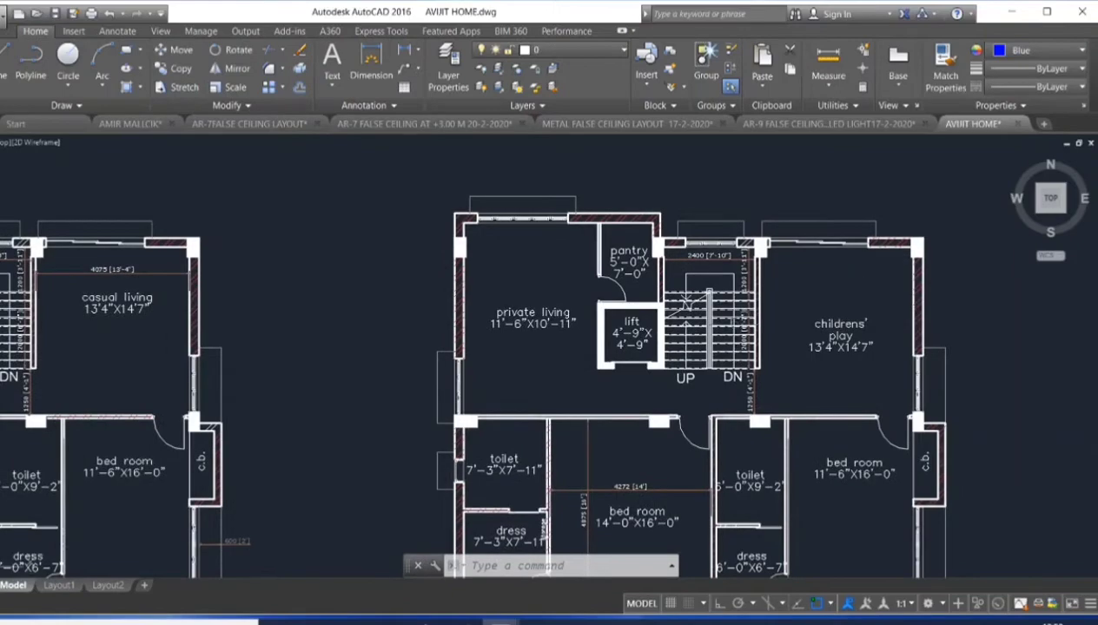
- Pan over to the Third Floor Plan, zoom in, and centre it on screen
scroll(678, 343, "down", 3)
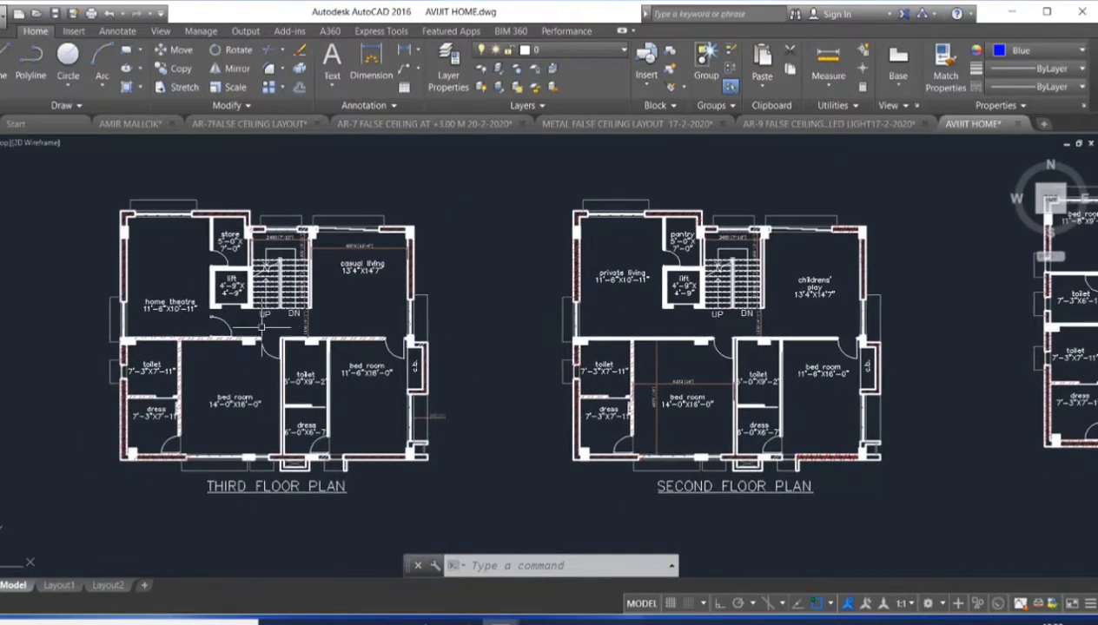
middle_click_drag(260, 343, 433, 345)
scroll(375, 334, "up", 2)
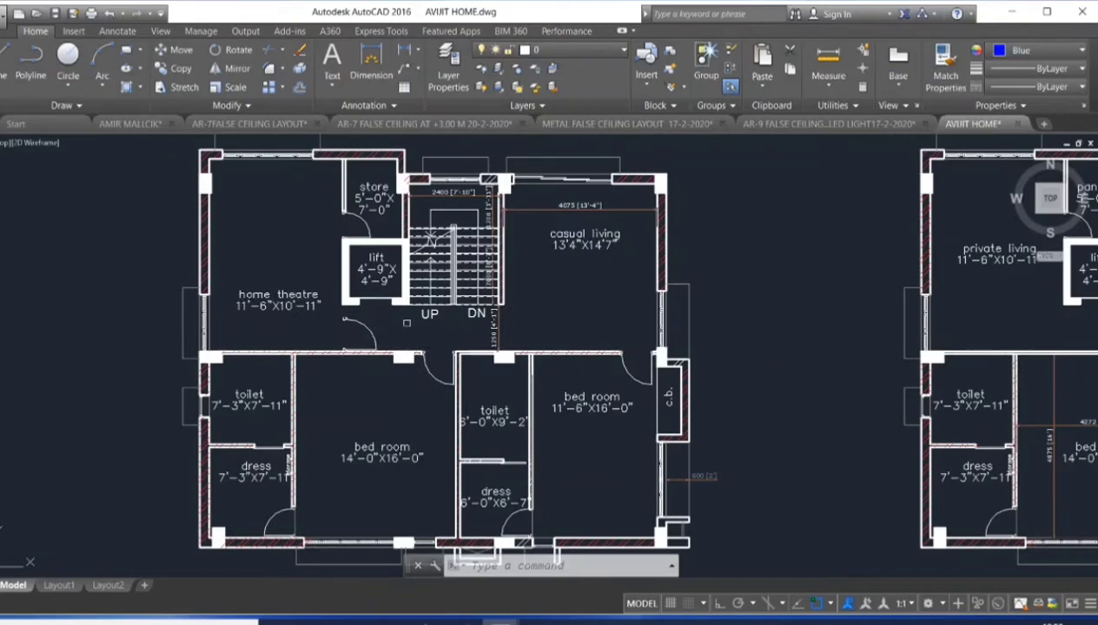
middle_click_drag(526, 362, 549, 367)
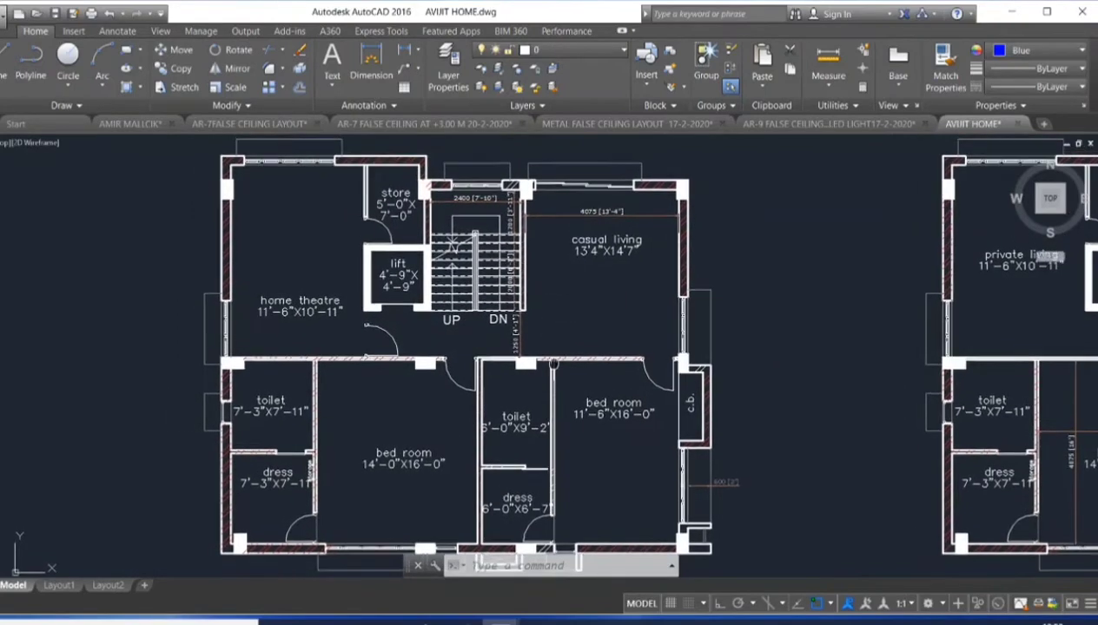
middle_click_drag(624, 436, 635, 401)
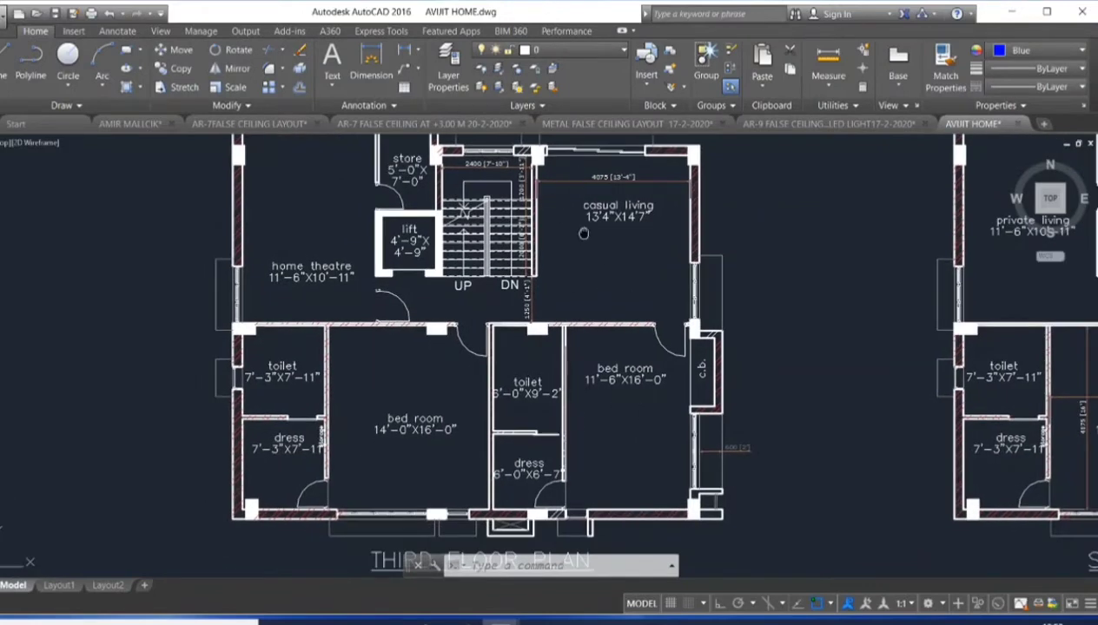
mouse_move(578, 231)
middle_mouse_down()
mouse_move(583, 266)
mouse_move(636, 208)
middle_mouse_up()
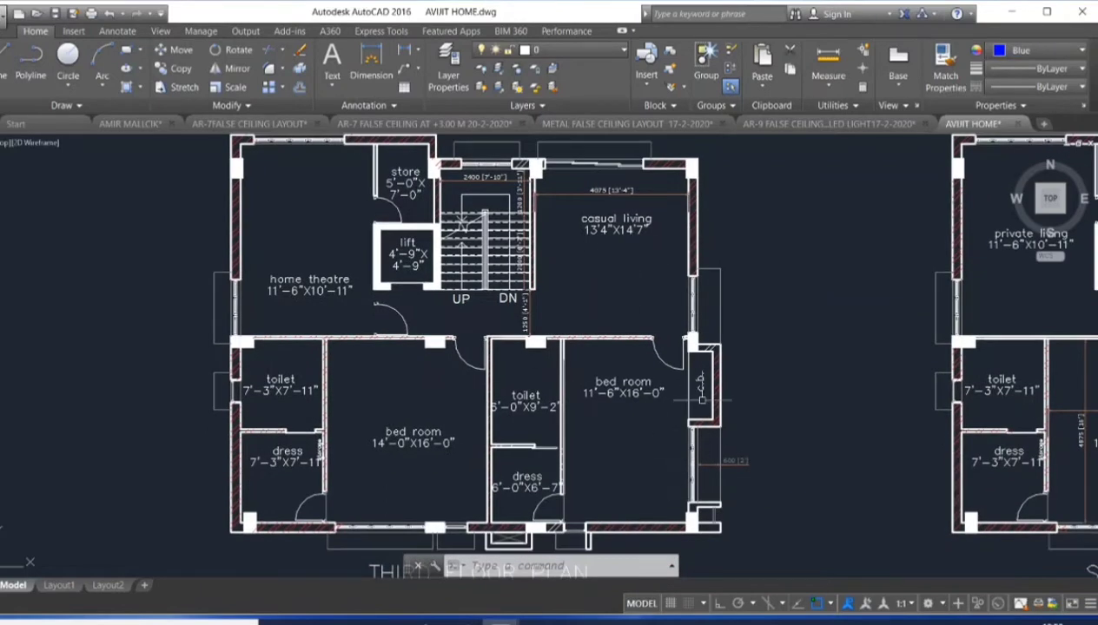
middle_click_drag(644, 443, 798, 452)
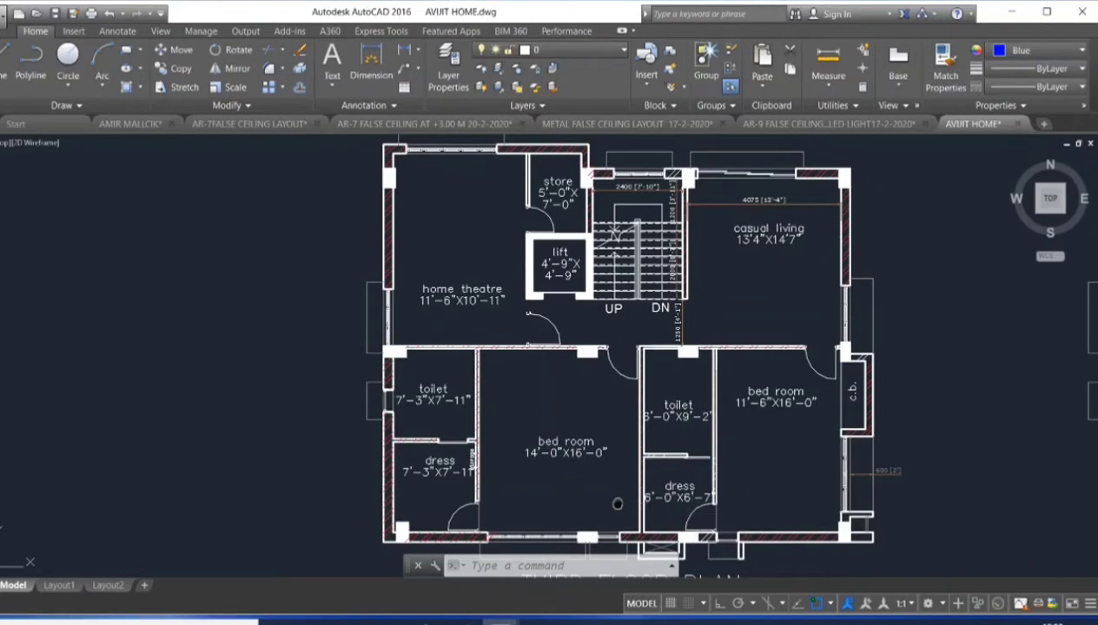
- Inspect the third floor's home theatre, stairs, toilet and bed room labels up close
scroll(476, 376, "up", 4)
scroll(476, 375, "up", 4)
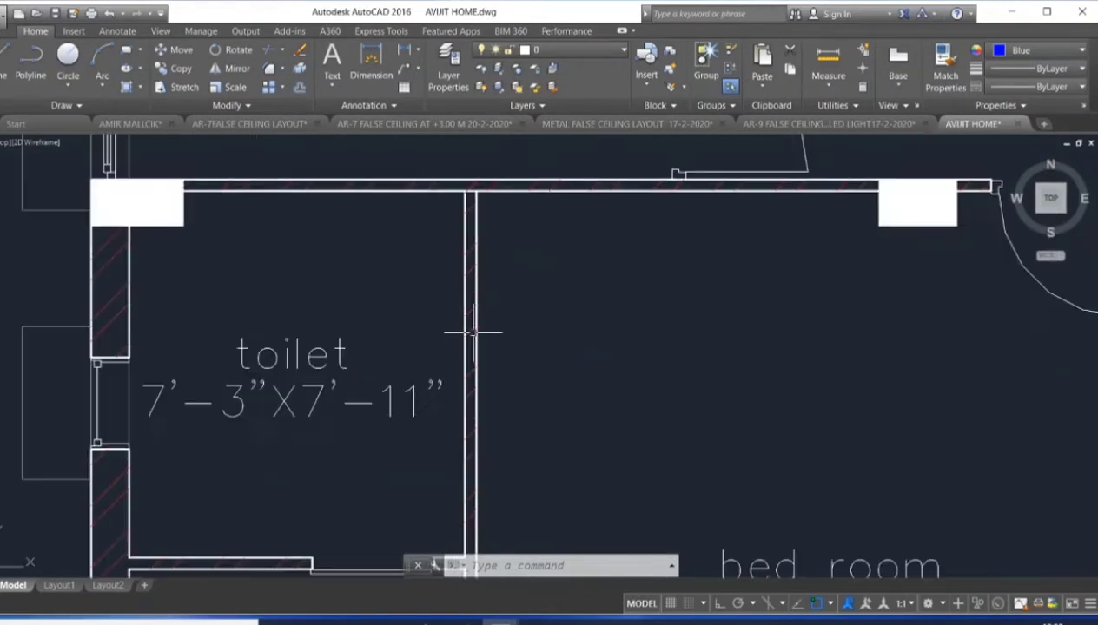
scroll(474, 333, "up", 5)
scroll(466, 449, "down", 1)
scroll(466, 449, "down", 4)
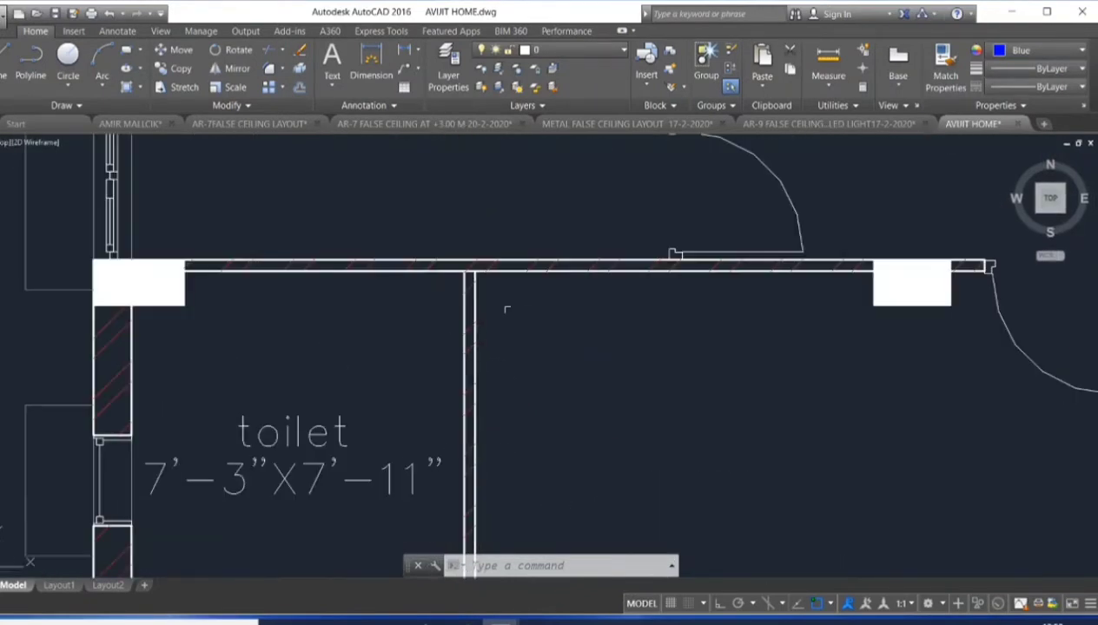
scroll(345, 420, "down", 3)
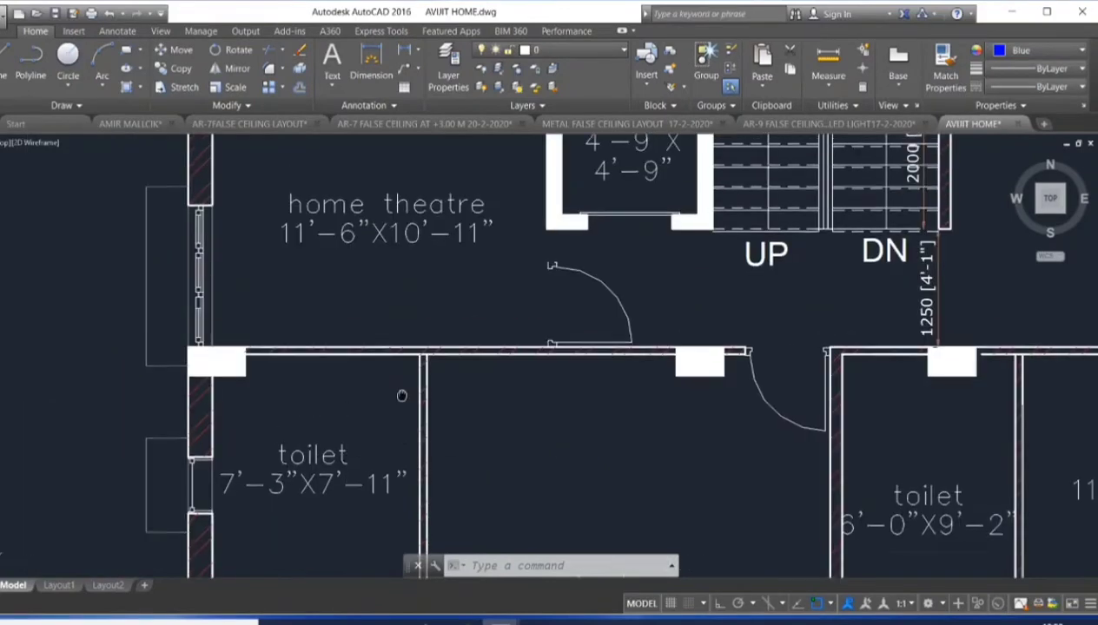
middle_click_drag(409, 287, 413, 382)
scroll(415, 373, "down", 3)
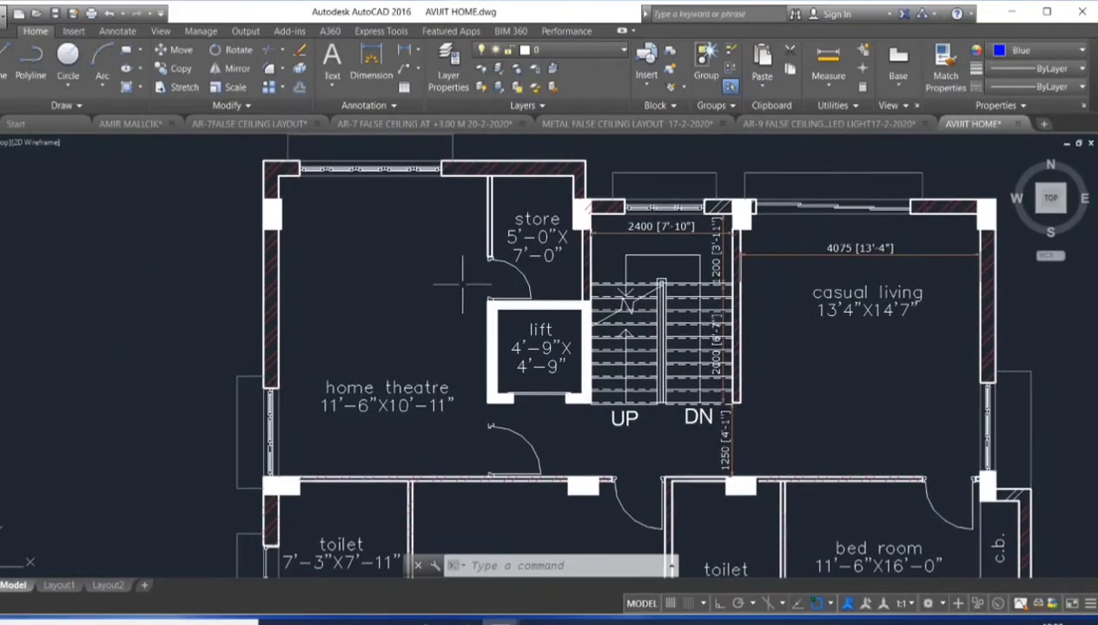
middle_click_drag(462, 284, 412, 304)
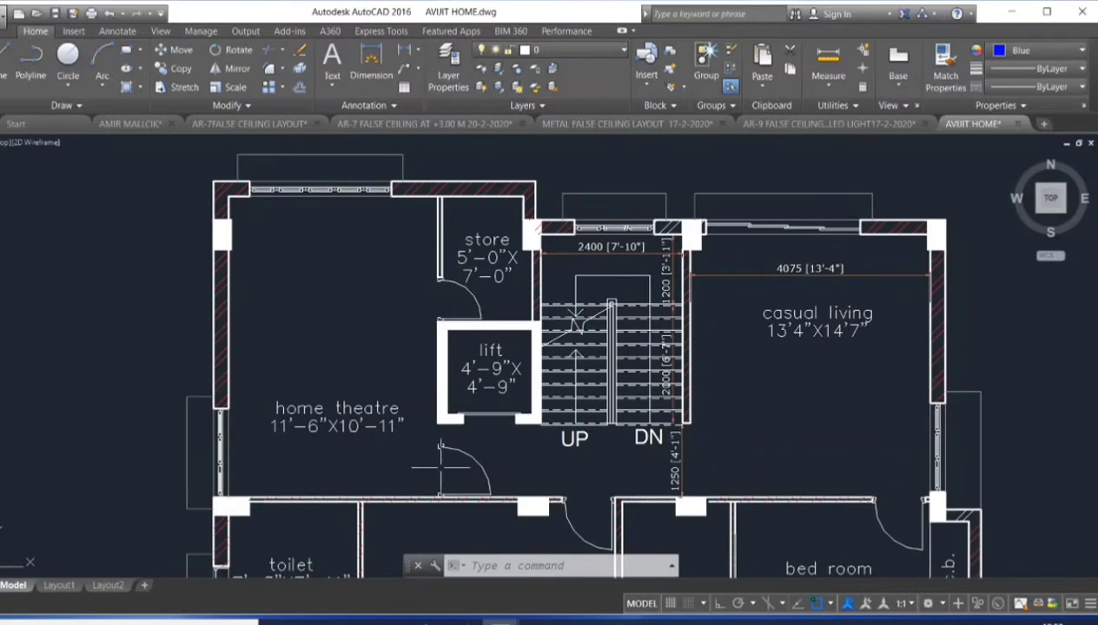
mouse_move(441, 467)
middle_mouse_down()
mouse_move(406, 462)
mouse_move(383, 413)
middle_mouse_up()
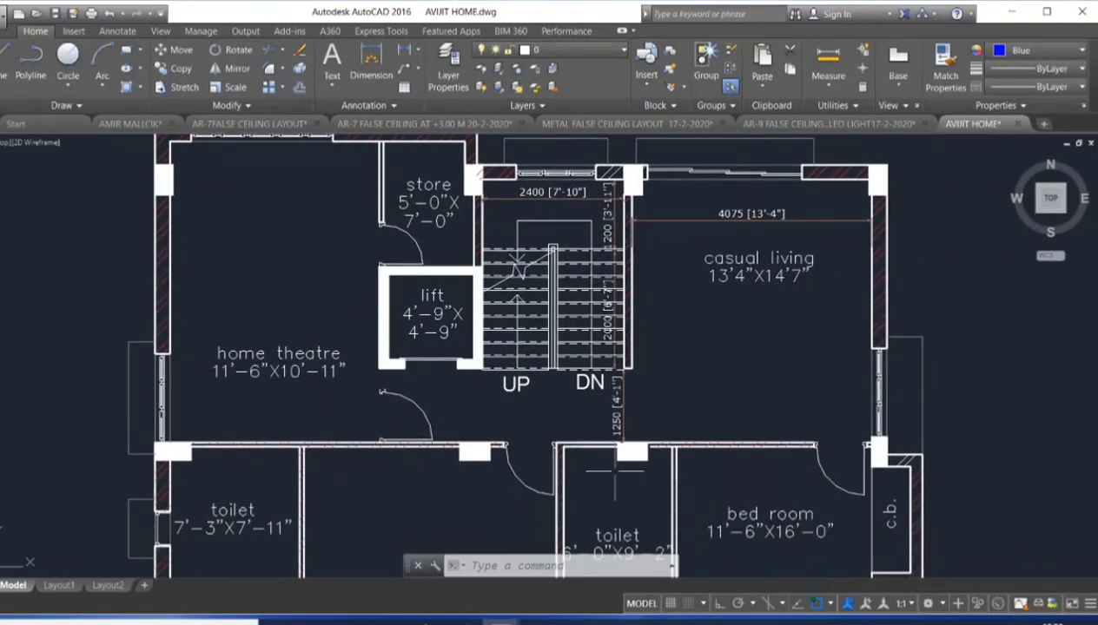
middle_click_drag(615, 474, 616, 511)
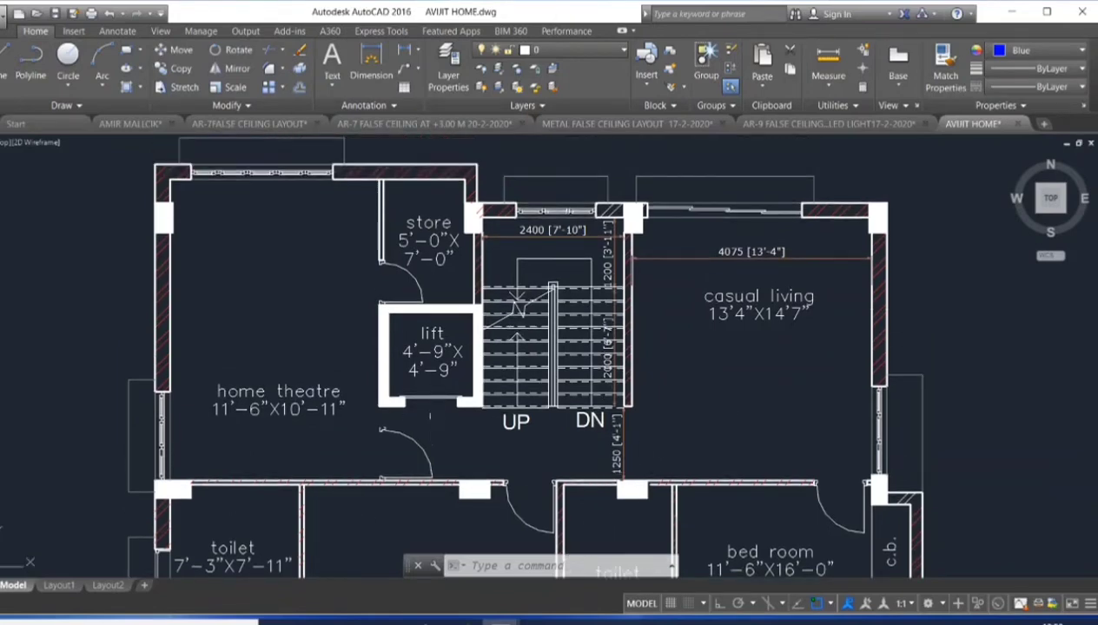
- Pan across the lower bed rooms, dress rooms, title, lift, stairs and casual living, then zoom out
scroll(388, 426, "up", 2)
scroll(392, 432, "up", 2)
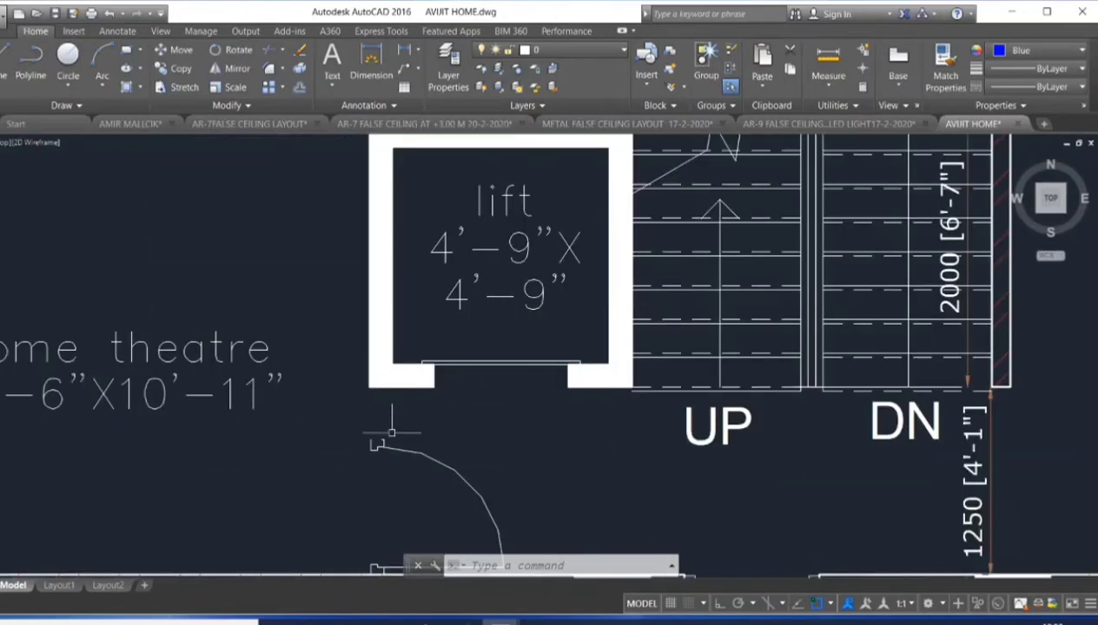
scroll(414, 465, "down", 3)
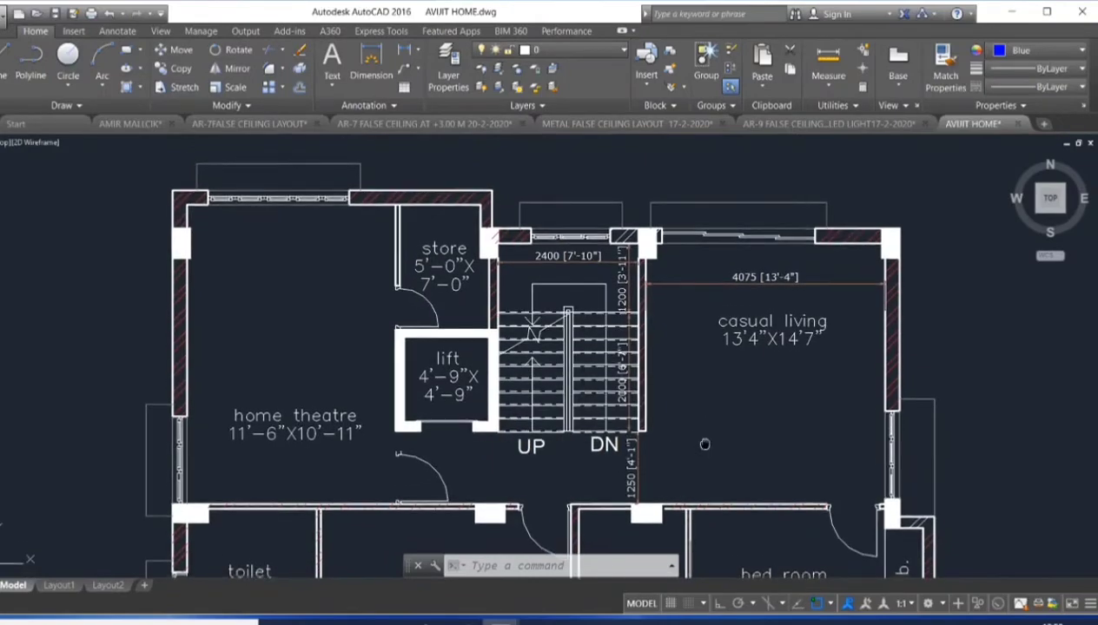
middle_click_drag(705, 447, 647, 427)
mouse_move(697, 462)
middle_mouse_down()
mouse_move(686, 383)
mouse_move(671, 404)
mouse_move(664, 395)
middle_mouse_up()
middle_click_drag(665, 451, 697, 329)
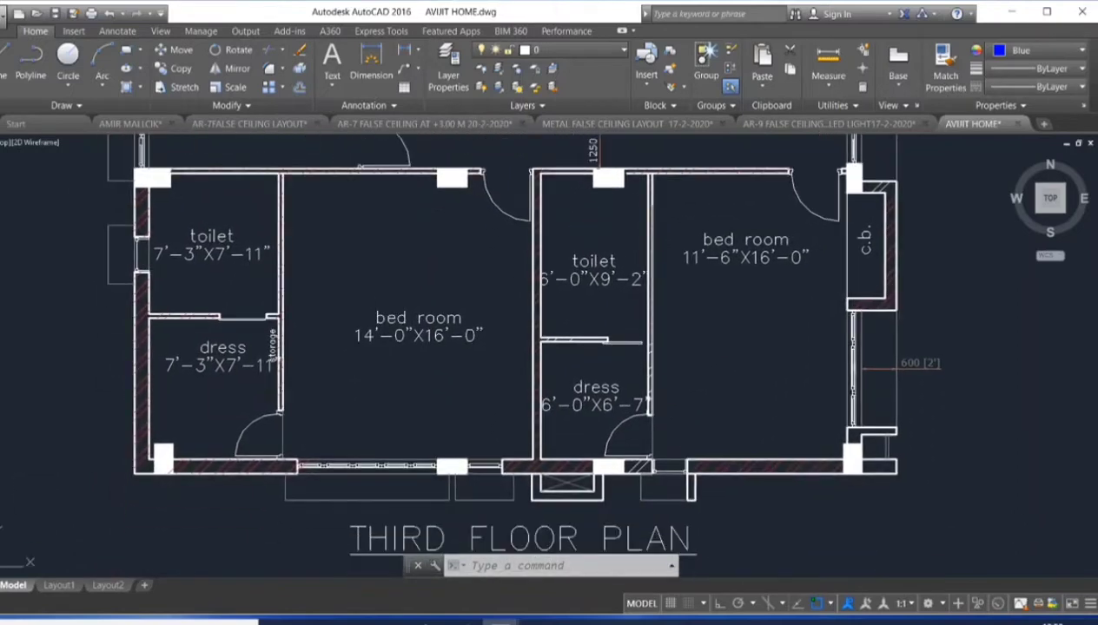
mouse_move(582, 466)
middle_mouse_down()
mouse_move(588, 483)
mouse_move(600, 441)
middle_mouse_up()
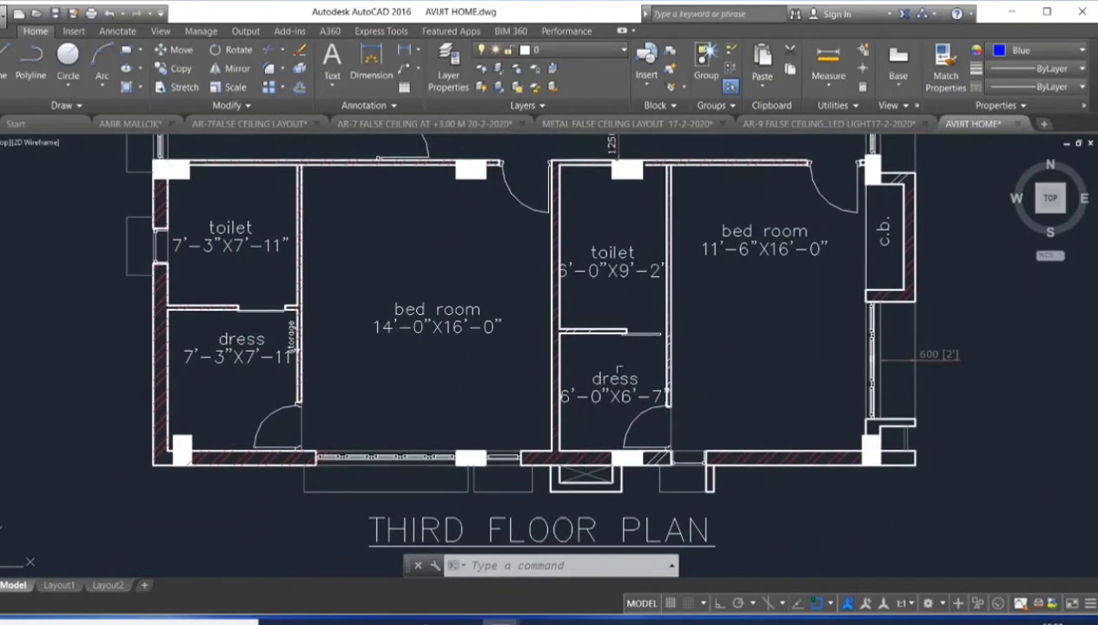
middle_click_drag(622, 296, 635, 428)
middle_click_drag(747, 397, 748, 439)
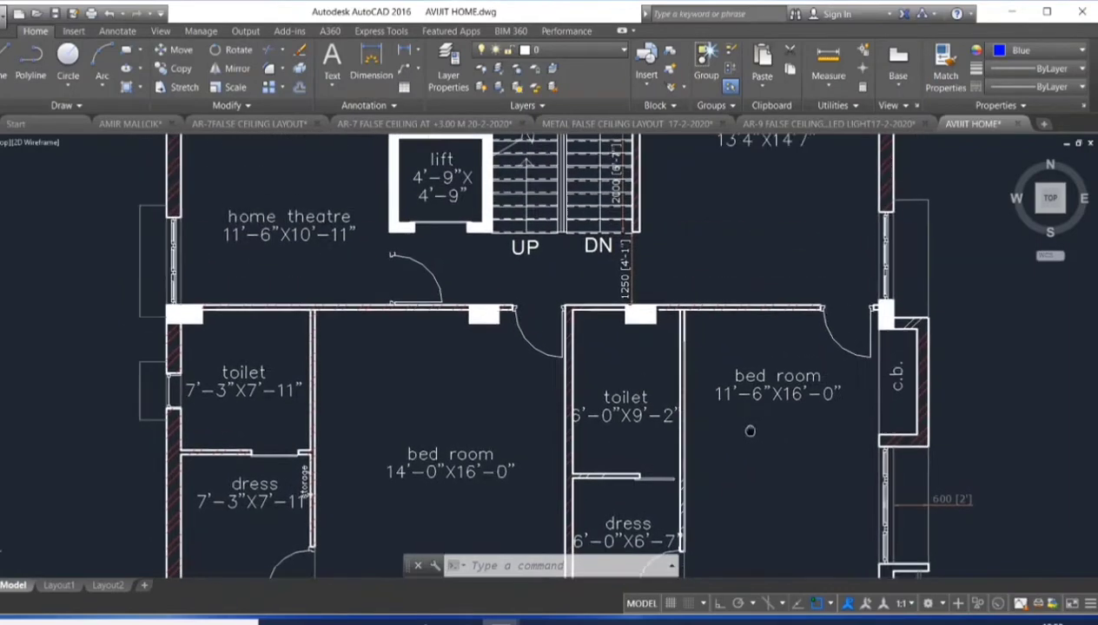
scroll(746, 448, "down", 2)
middle_click_drag(745, 311, 740, 373)
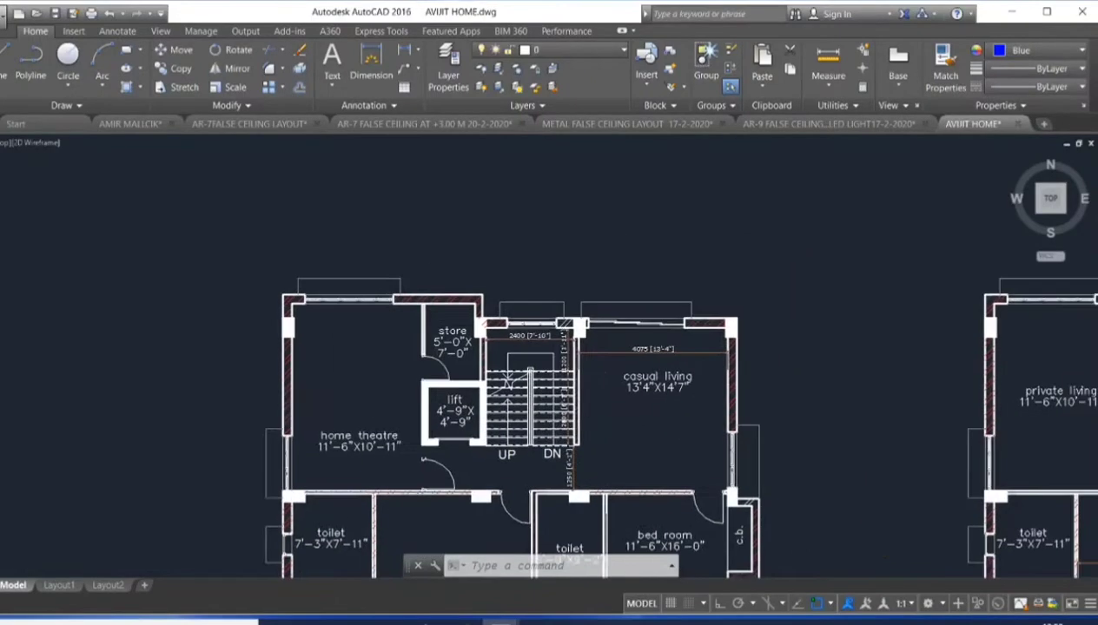
- Pan around the third floor plan to frame its bedrooms and the THIRD FLOOR PLAN title
mouse_move(744, 373)
middle_mouse_down()
mouse_move(649, 425)
mouse_move(614, 301)
middle_mouse_up()
middle_click_drag(658, 471, 658, 441)
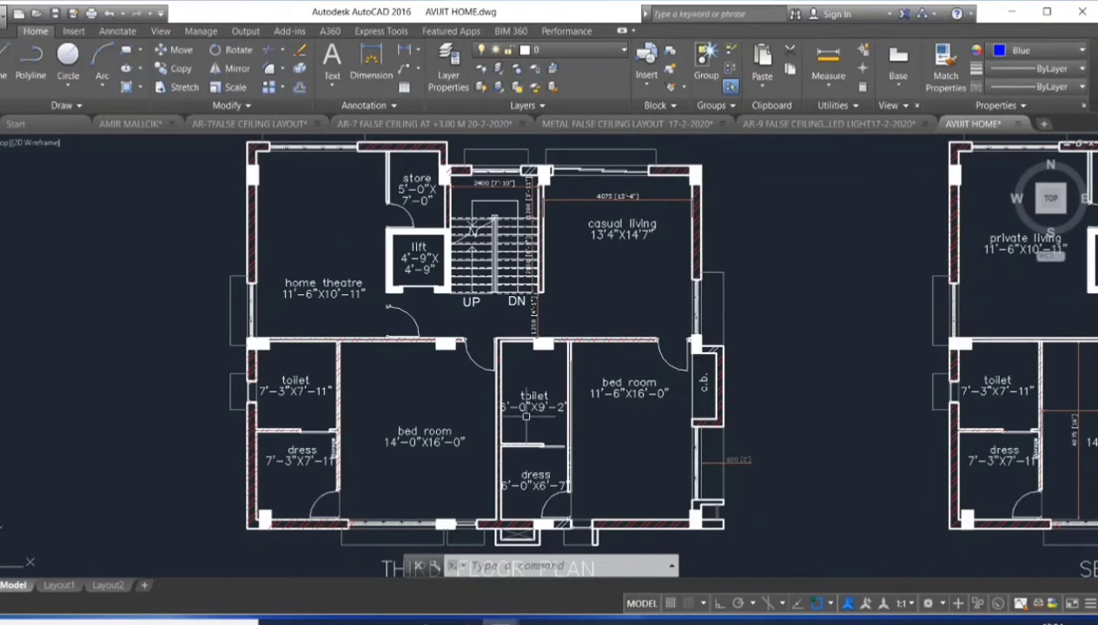
middle_click_drag(449, 429, 510, 448)
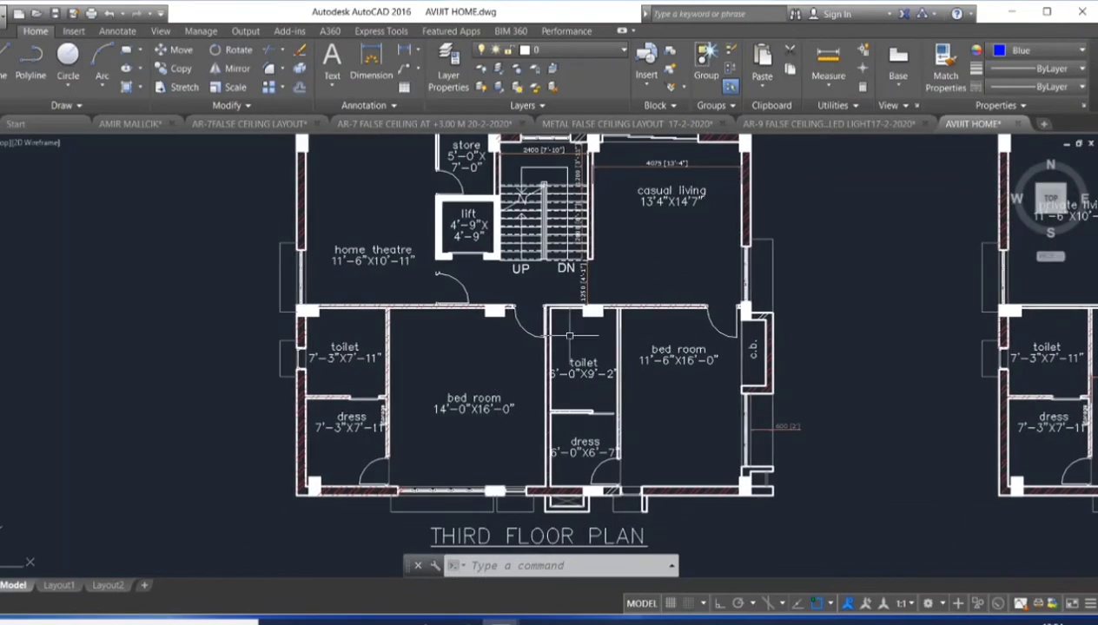
middle_click_drag(569, 335, 556, 376)
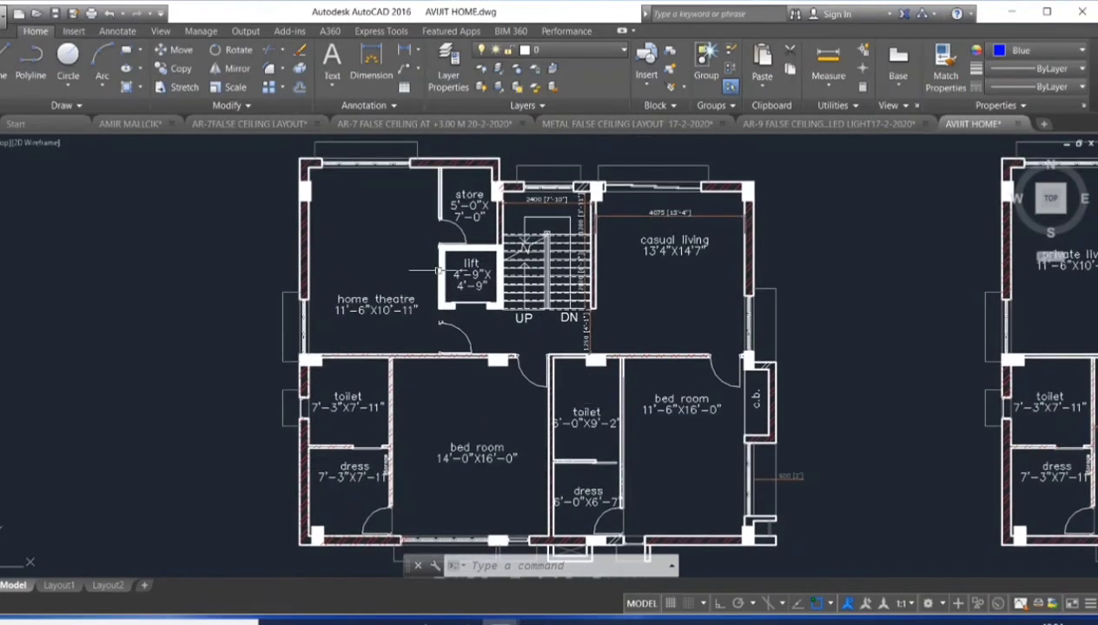
middle_click_drag(439, 280, 439, 287)
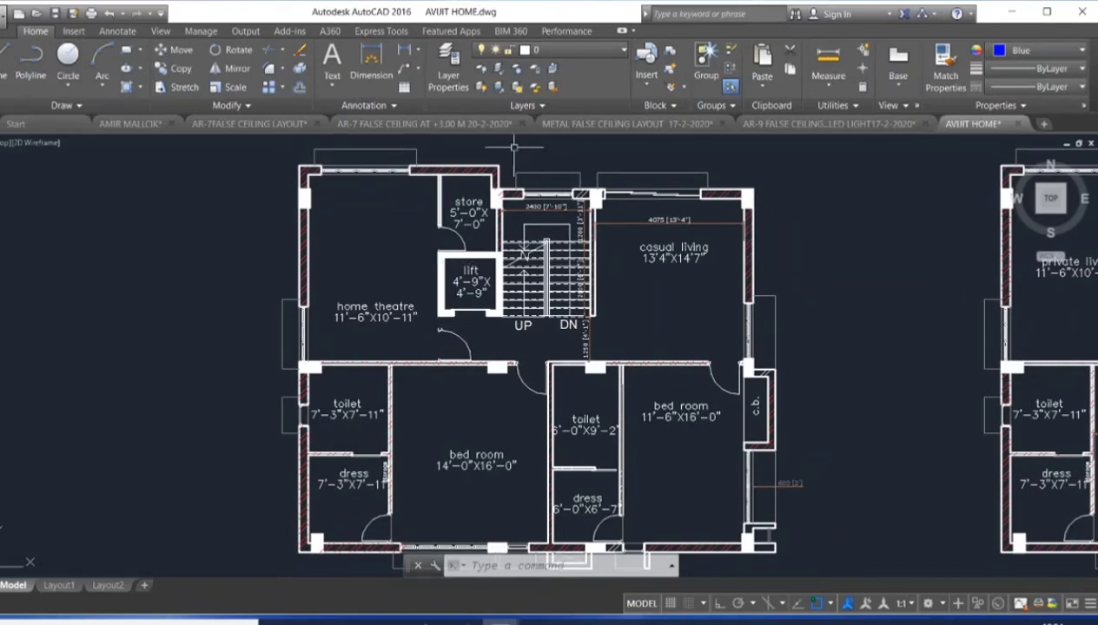
middle_click_drag(765, 421, 765, 392)
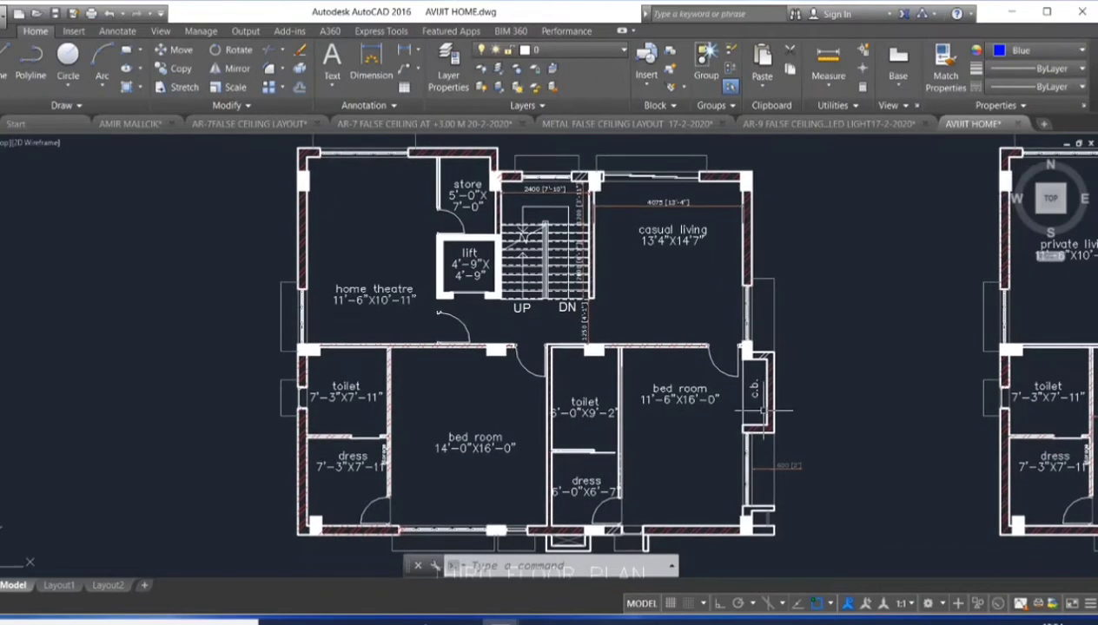
middle_click_drag(726, 459, 731, 428)
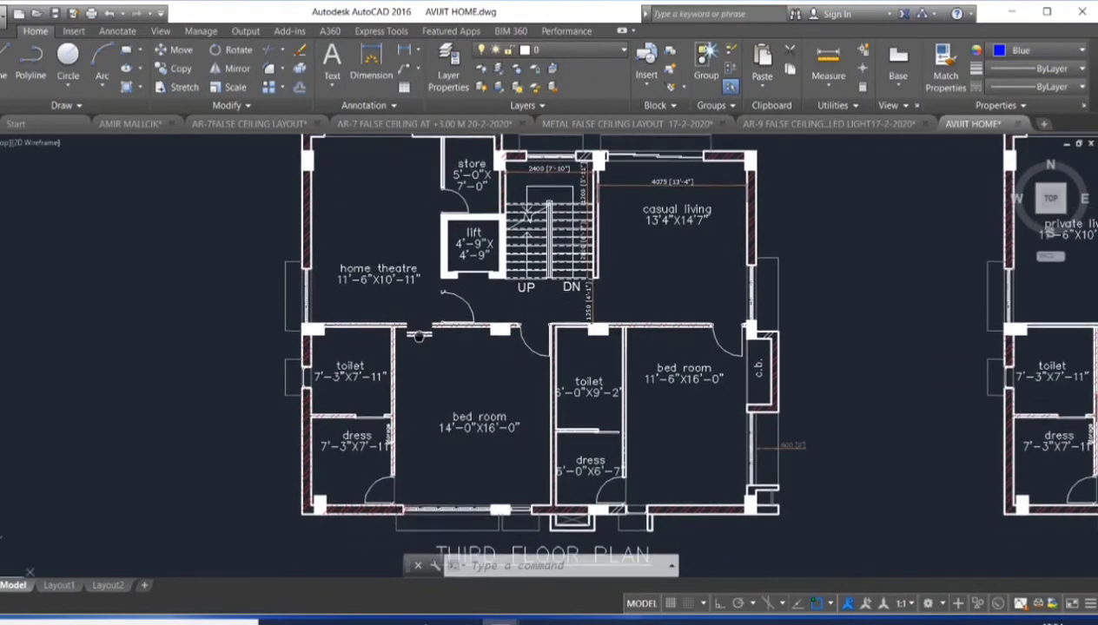
middle_click_drag(413, 272, 417, 345)
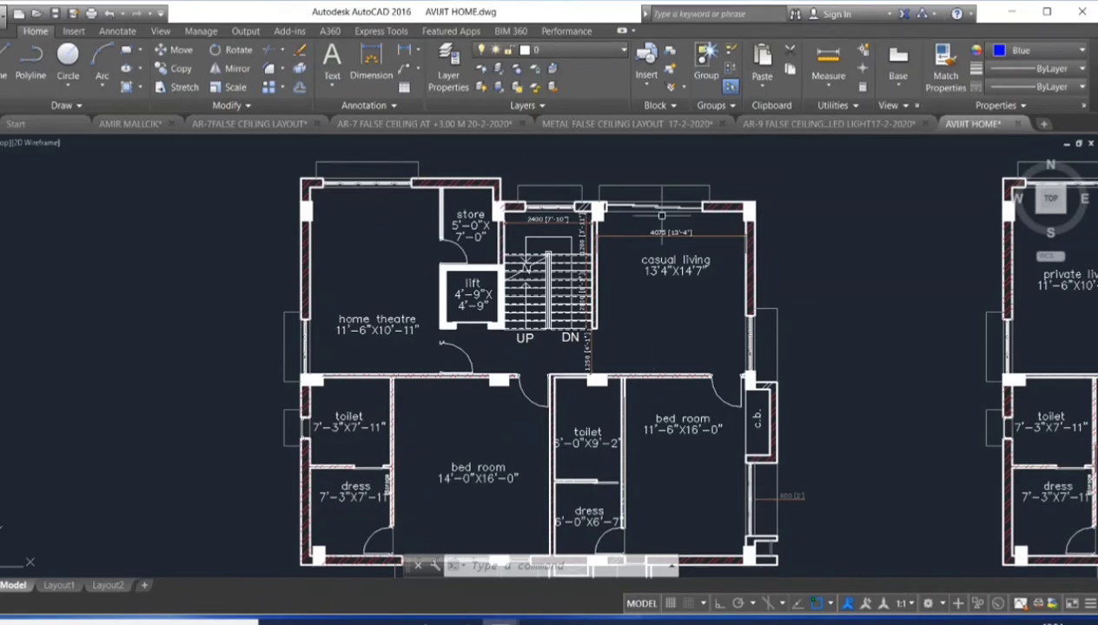
middle_click_drag(631, 242, 643, 270)
- Zoom in on the third floor plan and pan to check its top and lower rooms
scroll(608, 313, "up", 1)
scroll(596, 319, "up", 2)
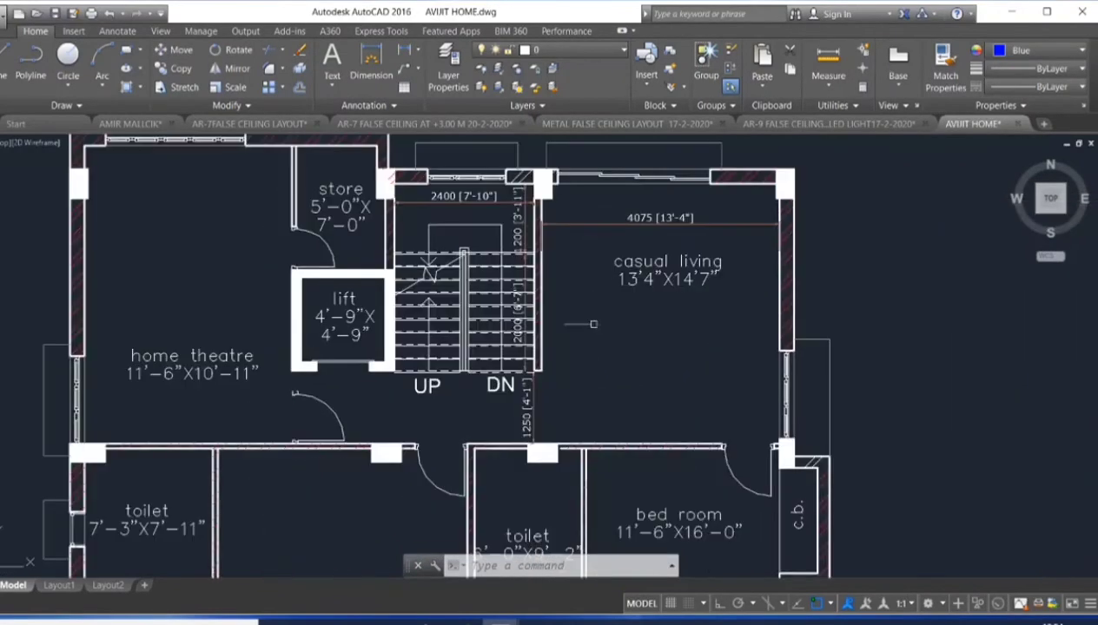
scroll(647, 399, "up", 1)
scroll(644, 406, "down", 2)
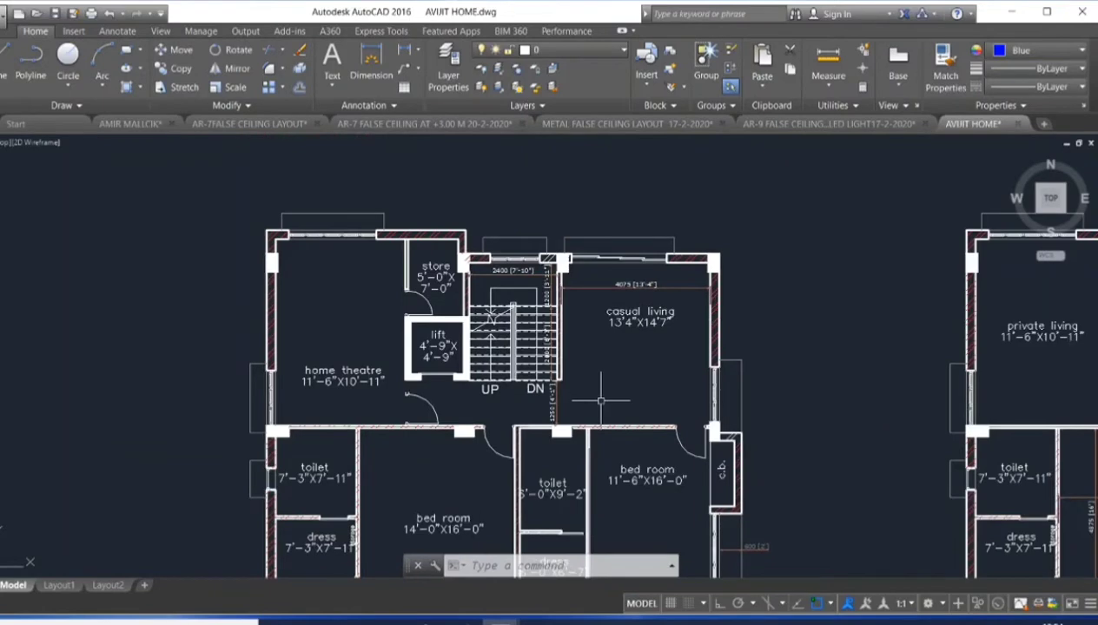
middle_click_drag(594, 395, 594, 364)
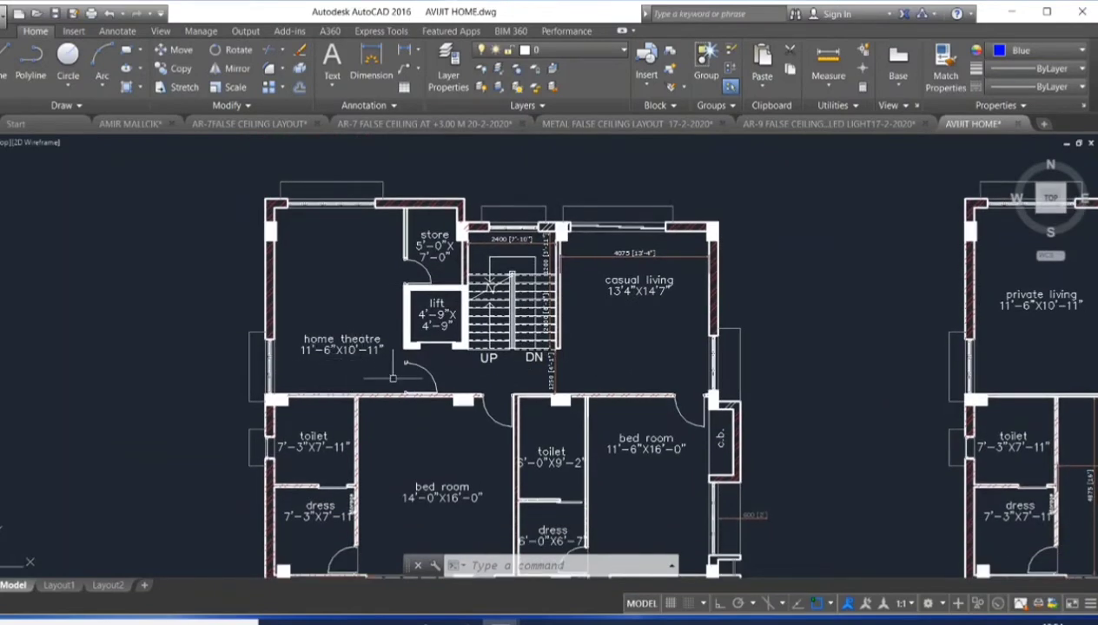
middle_click_drag(382, 365, 378, 307)
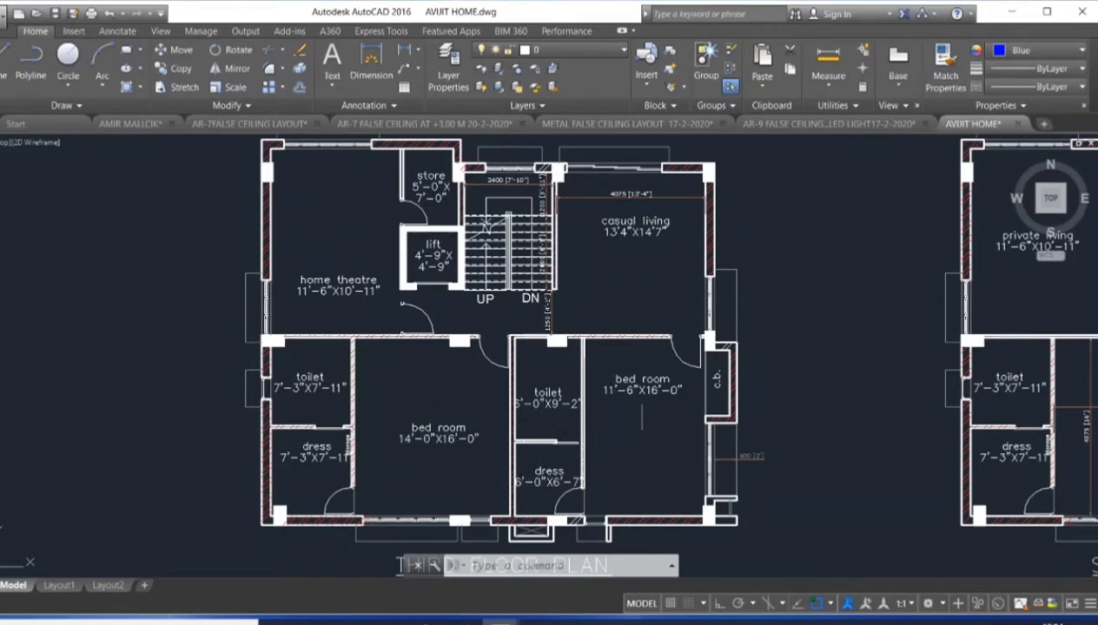
middle_click_drag(642, 266, 645, 288)
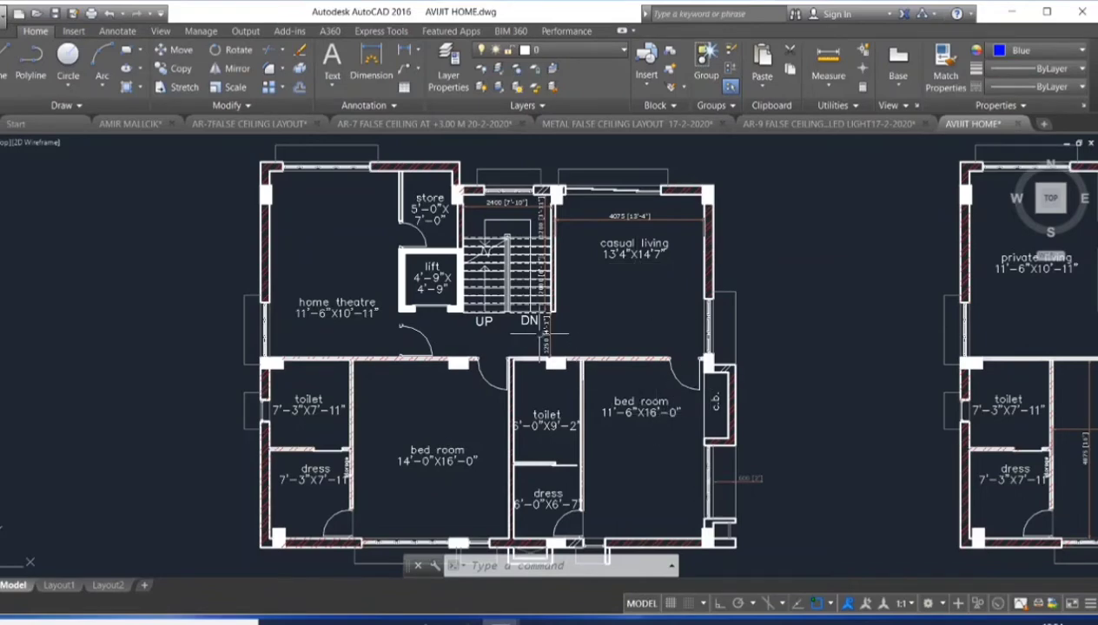
middle_click_drag(542, 333, 539, 326)
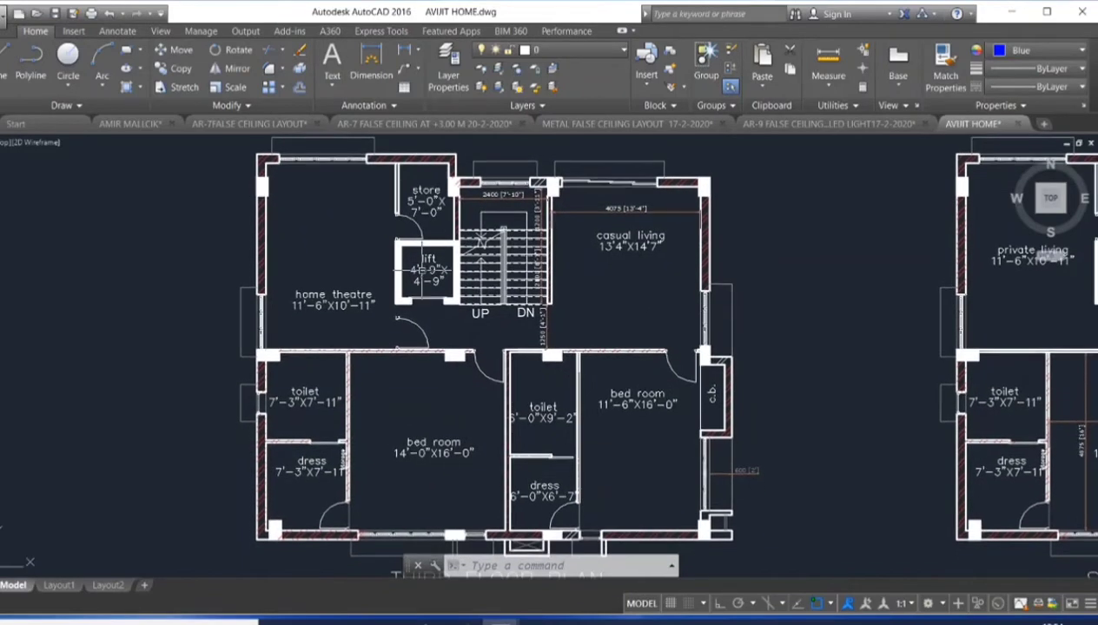
middle_click_drag(464, 260, 461, 288)
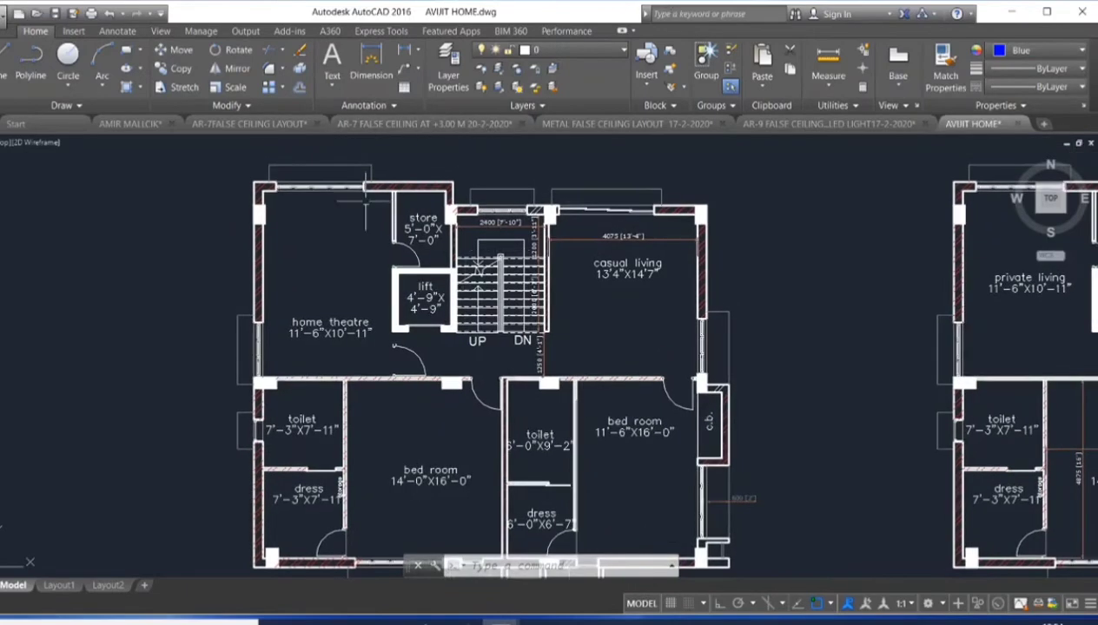
- Draw a selection window over the plan, then zoom out to show the third and second floor plans
left_click(341, 210)
left_click(300, 284)
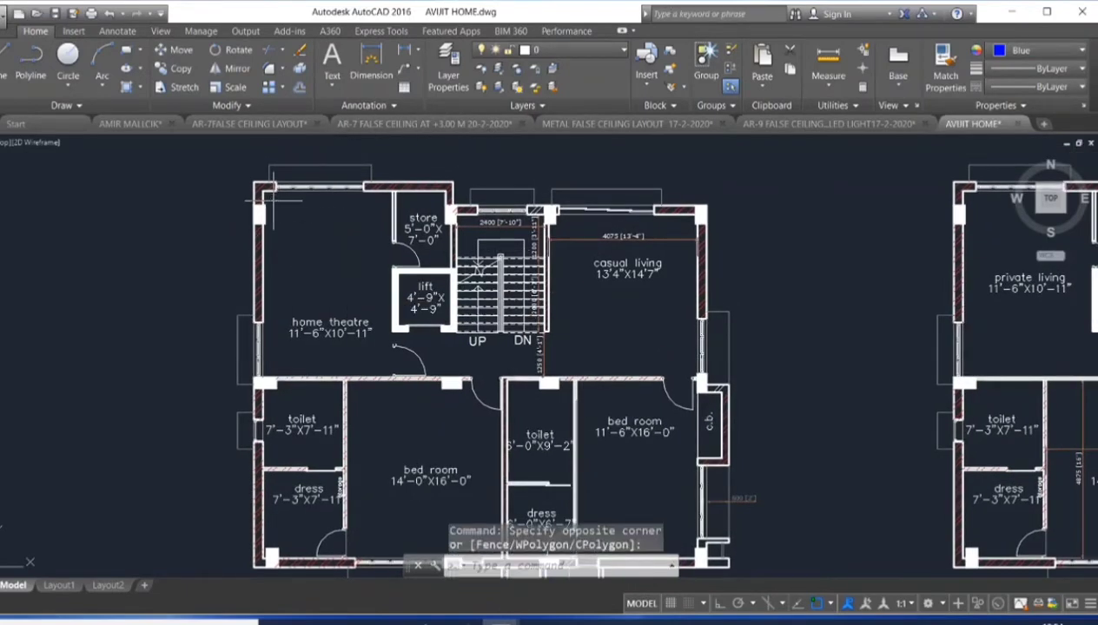
left_click(274, 201)
left_click(393, 250)
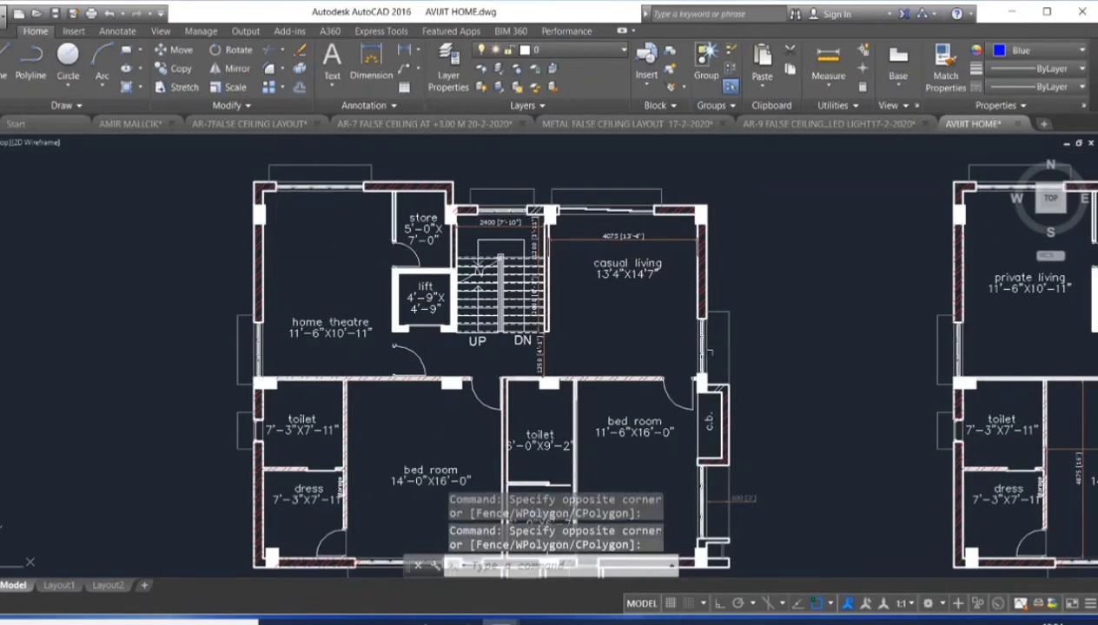
scroll(686, 321, "down", 2)
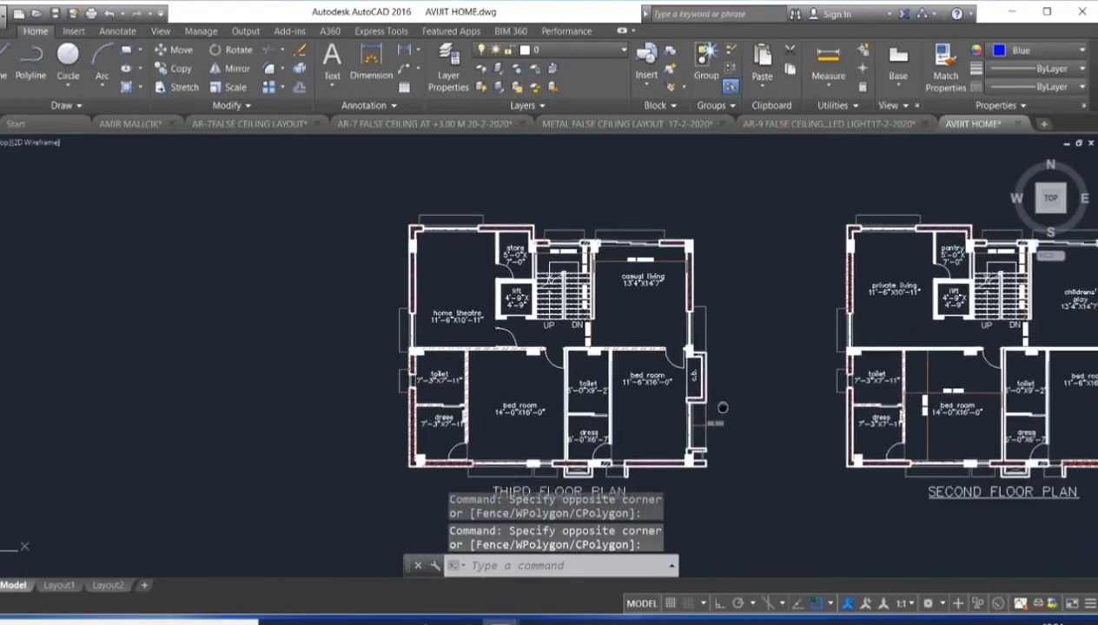
- Zoom into the third floor's home theatre and casual living, then zoom out beside the second floor plan
scroll(712, 404, "up", 1)
scroll(686, 397, "up", 1)
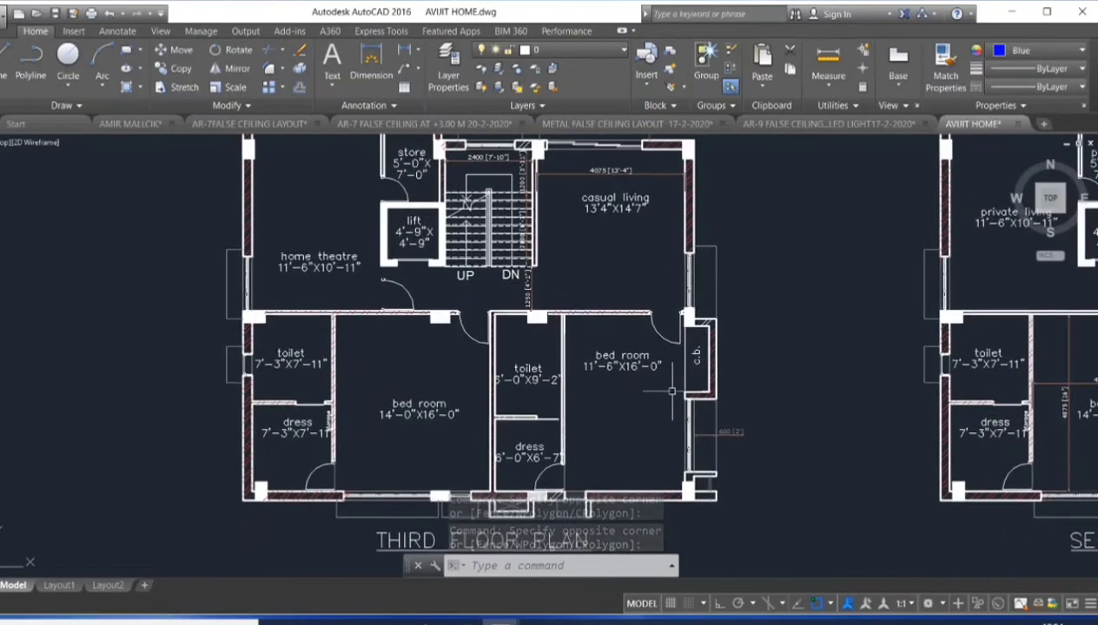
mouse_move(671, 392)
middle_mouse_down()
mouse_move(658, 425)
mouse_move(678, 449)
middle_mouse_up()
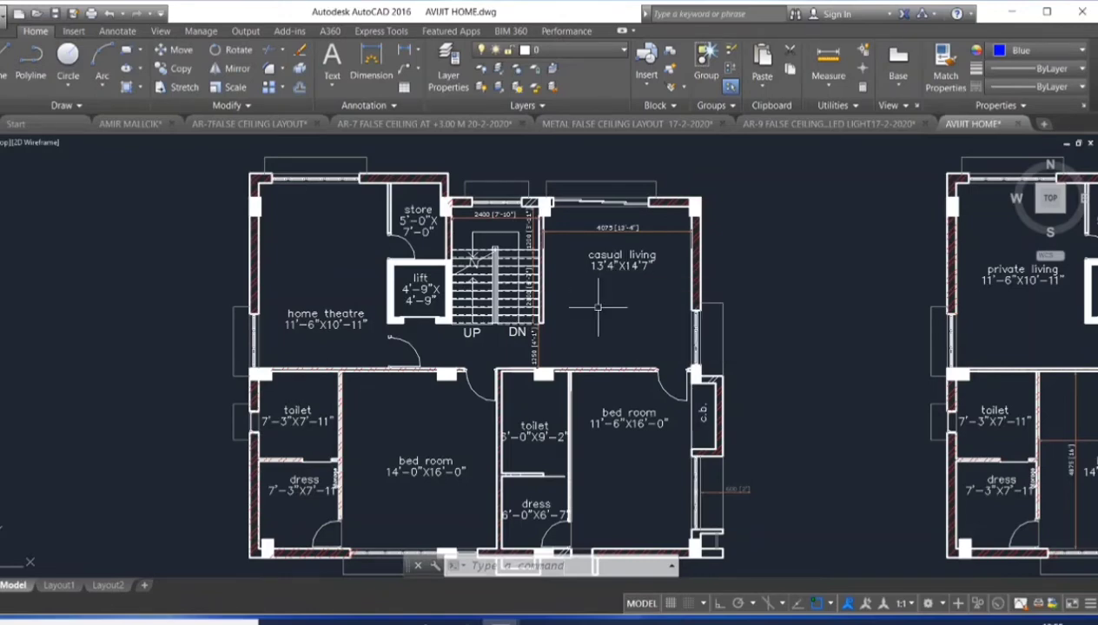
middle_click_drag(605, 334, 575, 329)
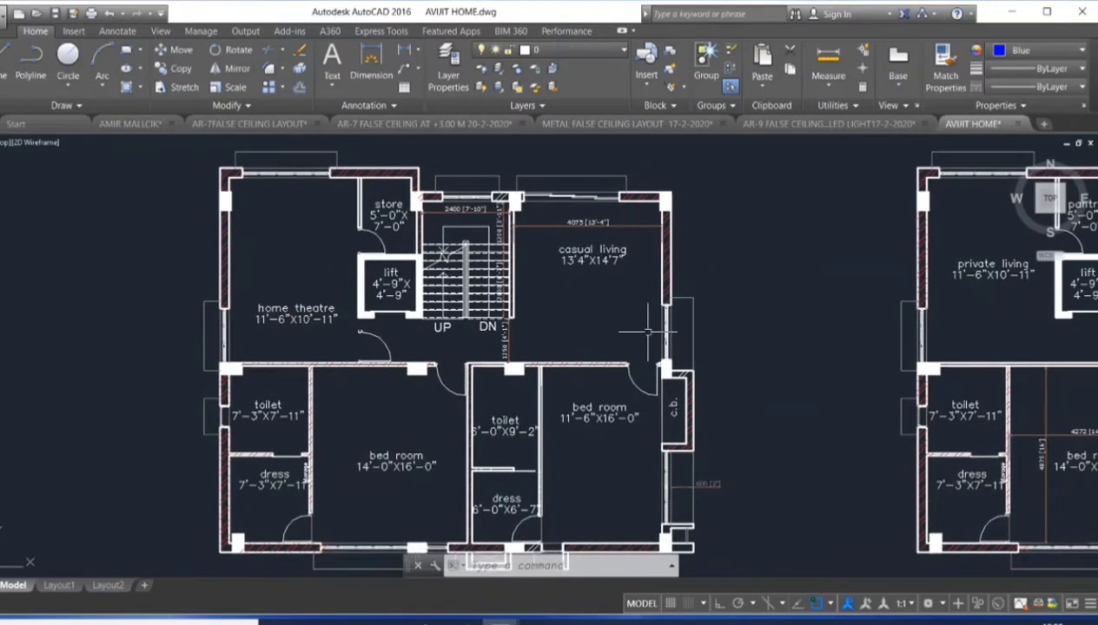
mouse_move(762, 362)
middle_mouse_down()
mouse_move(698, 342)
mouse_move(735, 368)
middle_mouse_up()
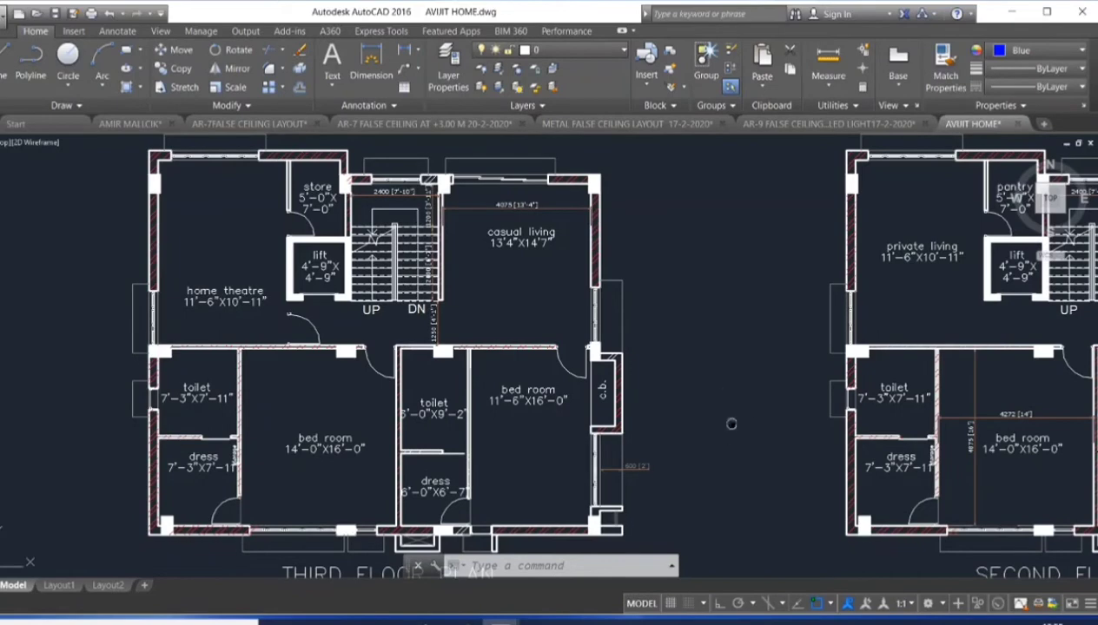
middle_click_drag(731, 421, 734, 426)
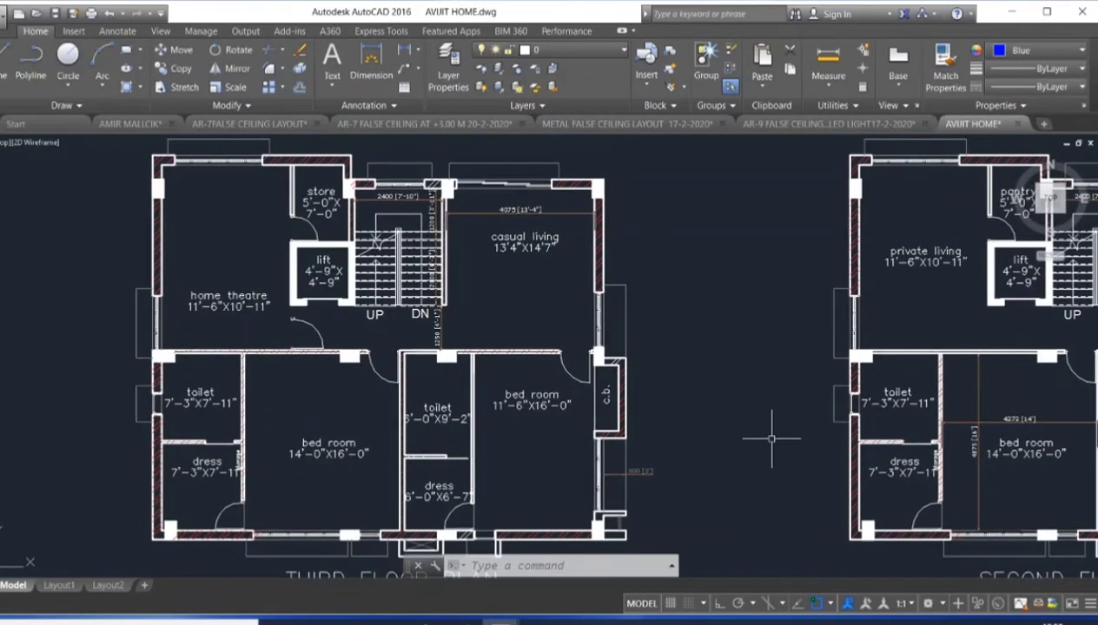
middle_click_drag(699, 385, 709, 386)
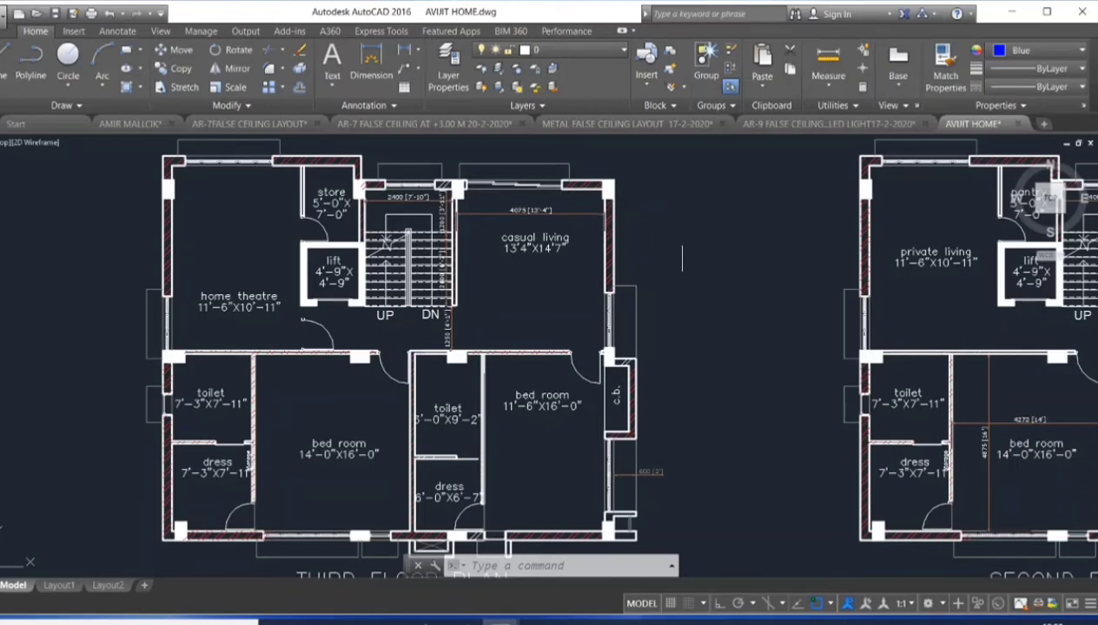
middle_click_drag(676, 250, 619, 250)
scroll(634, 246, "down", 2)
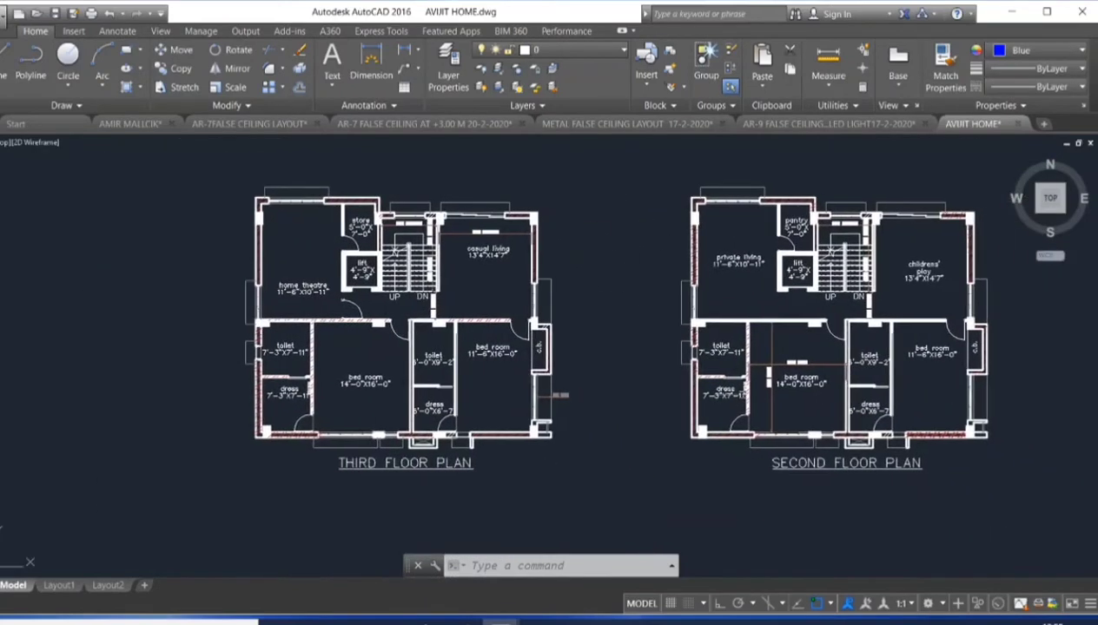
- Zoom out and pan across the drawing to survey all four floor plans
middle_click_drag(630, 295, 452, 287)
scroll(625, 425, "up", 2)
middle_click_drag(766, 429, 745, 451)
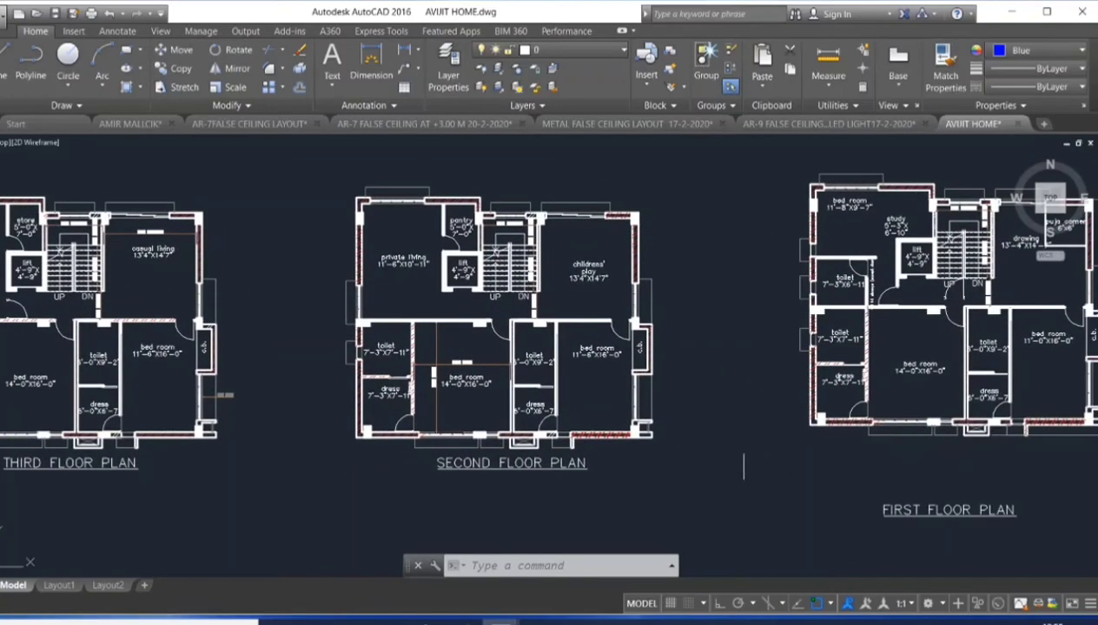
scroll(740, 461, "down", 1)
middle_click_drag(836, 441, 568, 440)
scroll(610, 443, "down", 2)
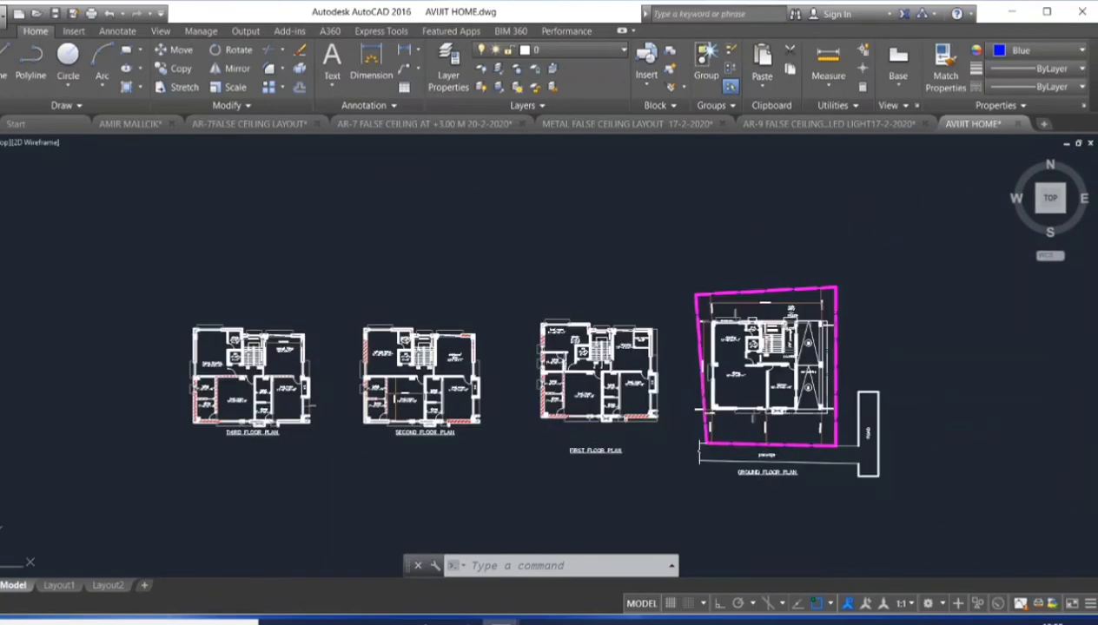
- Inspect the ground floor plan's drawing, dining and passage, then zoom in on the first floor plan
scroll(782, 493, "up", 2)
scroll(779, 491, "up", 2)
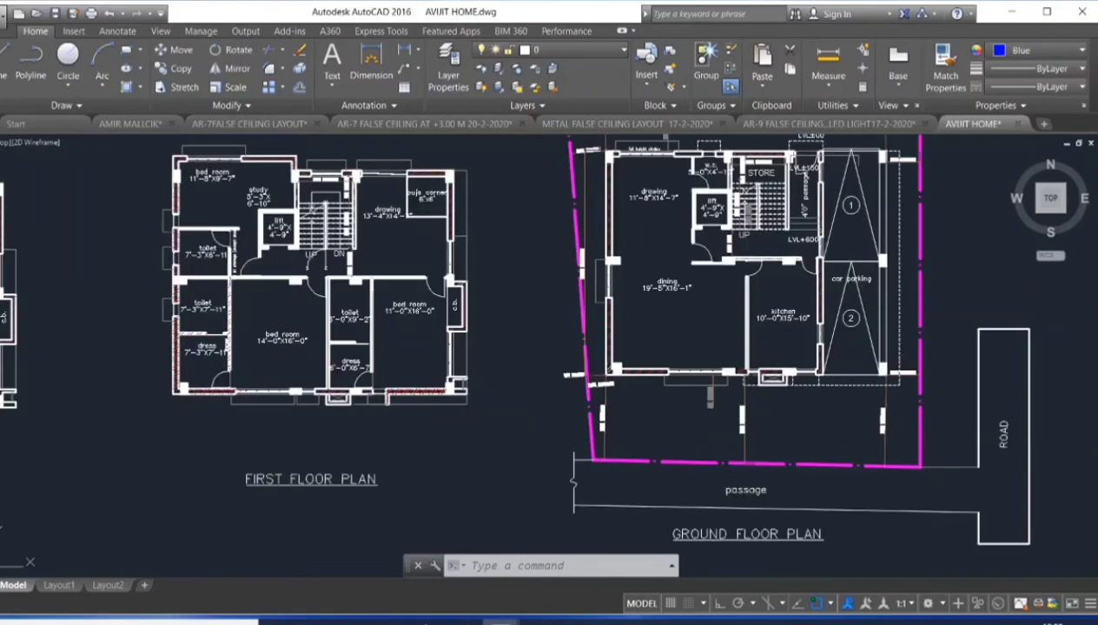
middle_click_drag(574, 429, 550, 532)
scroll(751, 396, "up", 2)
scroll(749, 404, "down", 1)
scroll(742, 408, "down", 2)
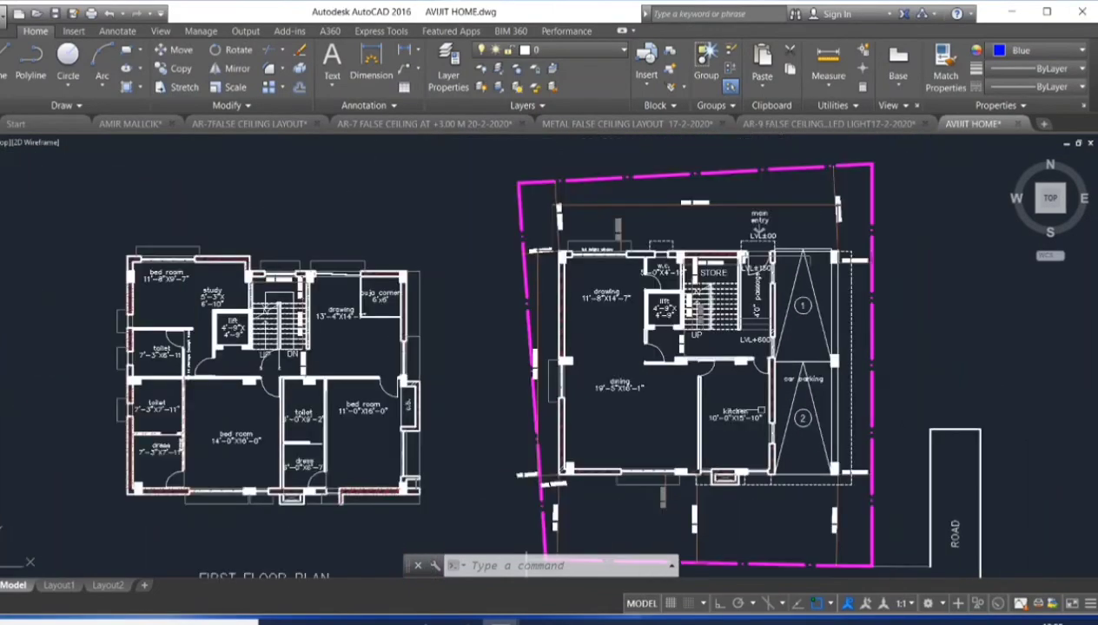
scroll(744, 426, "up", 1)
middle_click_drag(746, 439, 744, 406)
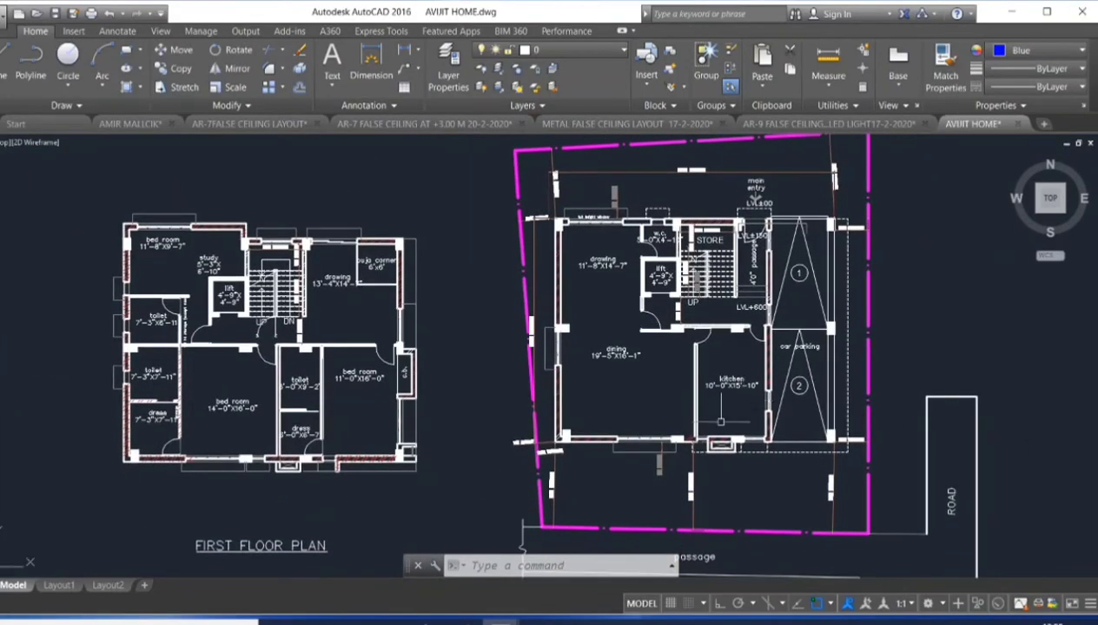
mouse_move(287, 413)
middle_mouse_down()
mouse_move(524, 415)
mouse_move(529, 405)
middle_mouse_up()
scroll(426, 412, "up", 2)
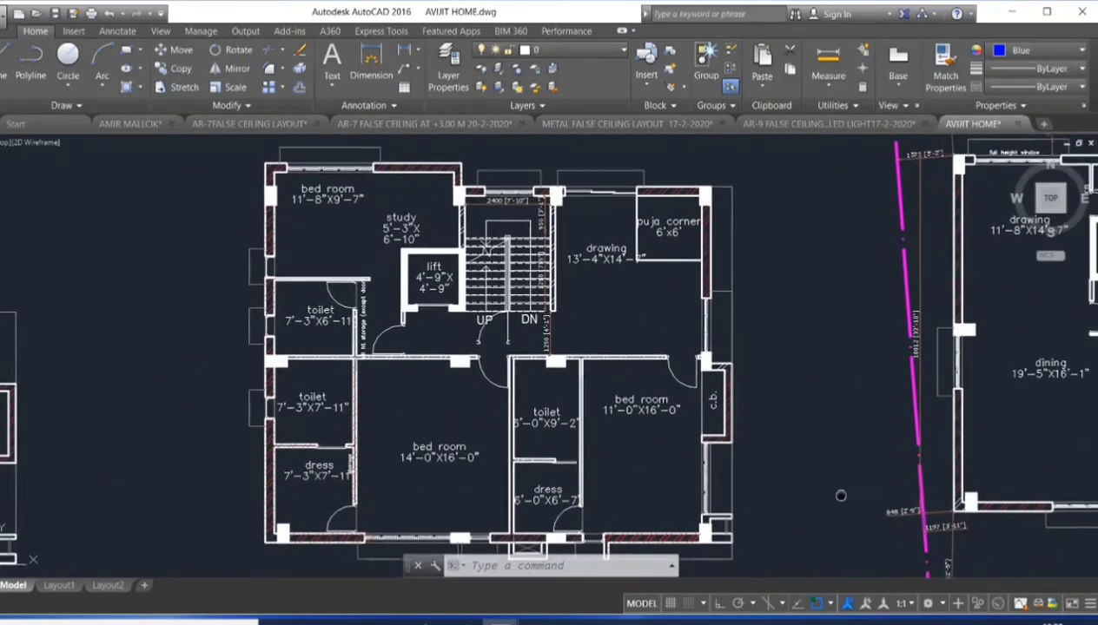
- Pan from the first floor plan across to the titled second floor plan, revealing the third floor plan at left
middle_click_drag(841, 491, 854, 478)
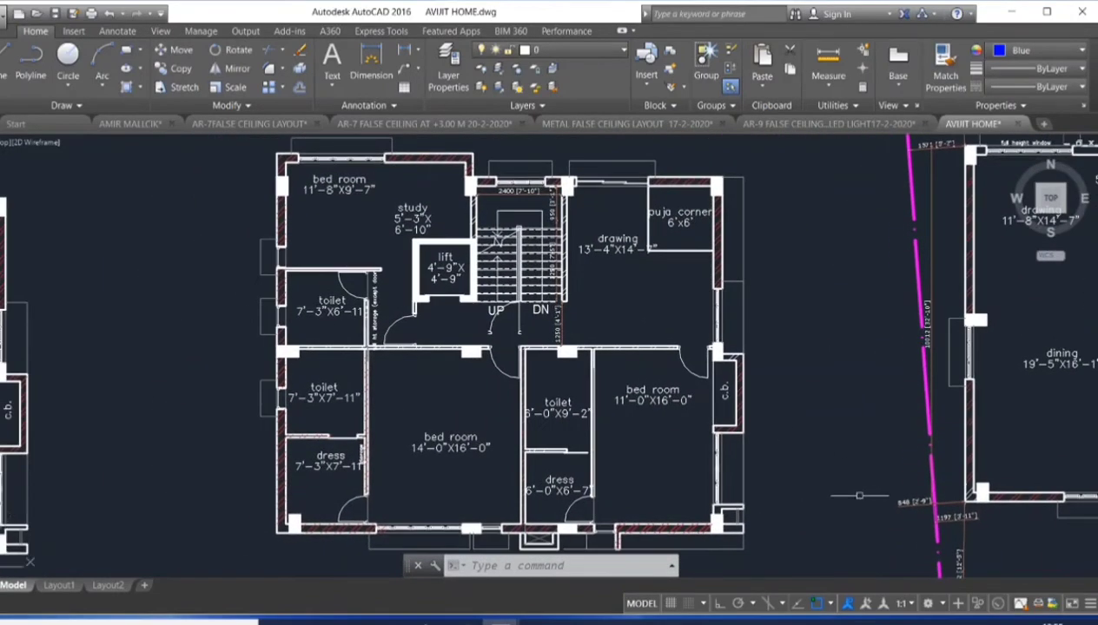
mouse_move(670, 536)
middle_mouse_down()
mouse_move(748, 530)
mouse_move(860, 547)
middle_mouse_up()
middle_click_drag(608, 486, 640, 486)
middle_click_drag(430, 487, 798, 476)
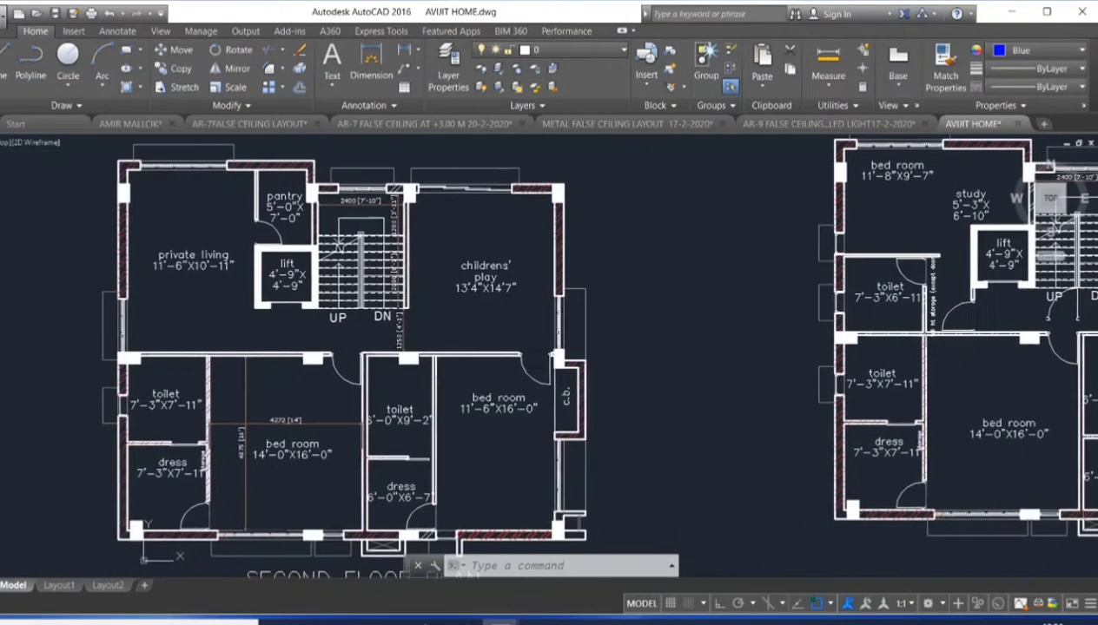
middle_click_drag(385, 504, 457, 501)
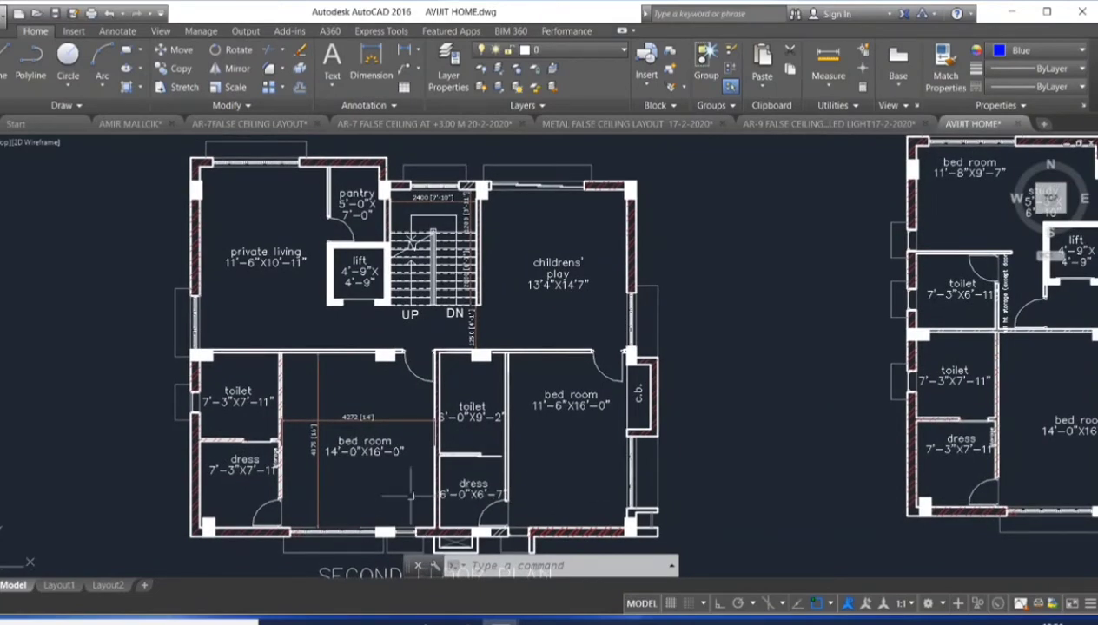
middle_click_drag(368, 449, 464, 434)
middle_click_drag(353, 448, 608, 424)
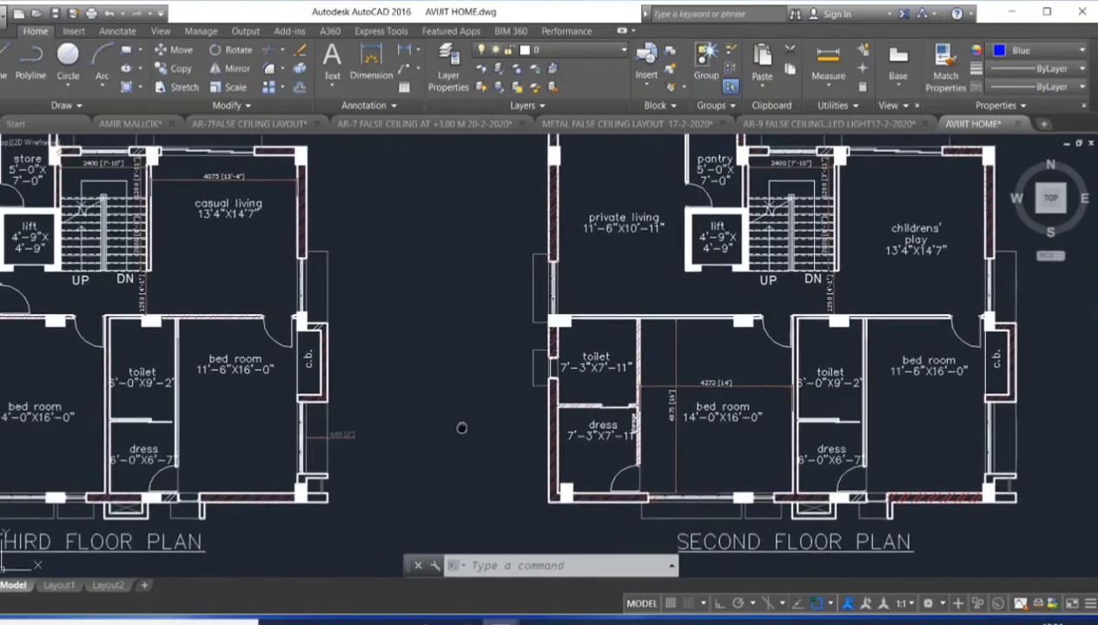
- Centre the third floor plan, then zoom out so it and the second floor plan show whole with titles
middle_click_drag(438, 418, 576, 435)
middle_click_drag(499, 427, 614, 417)
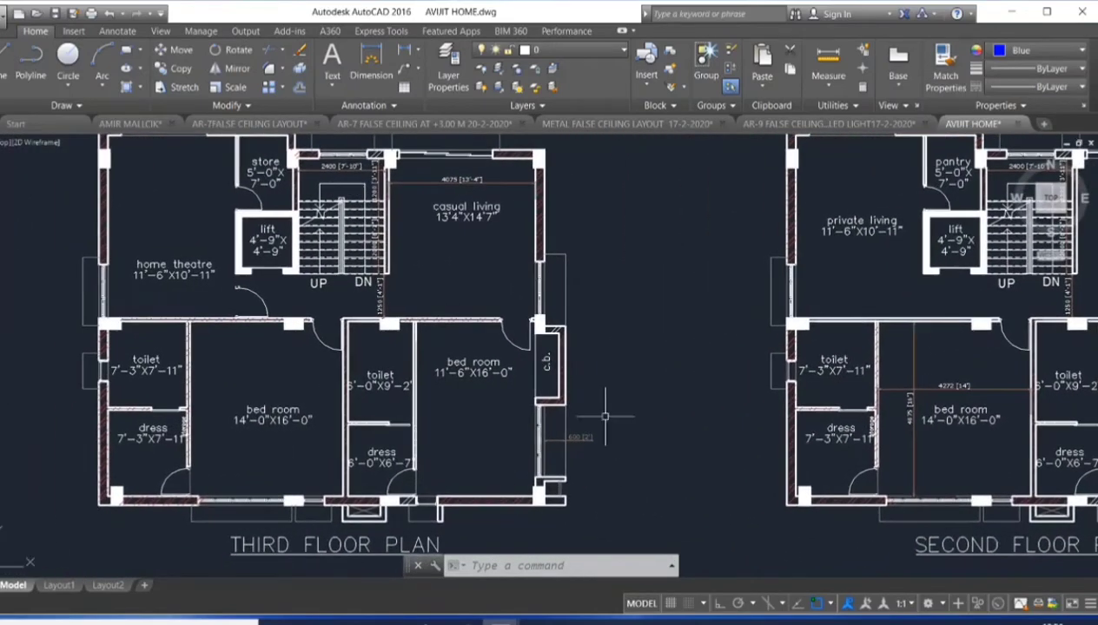
middle_click_drag(531, 412, 535, 430)
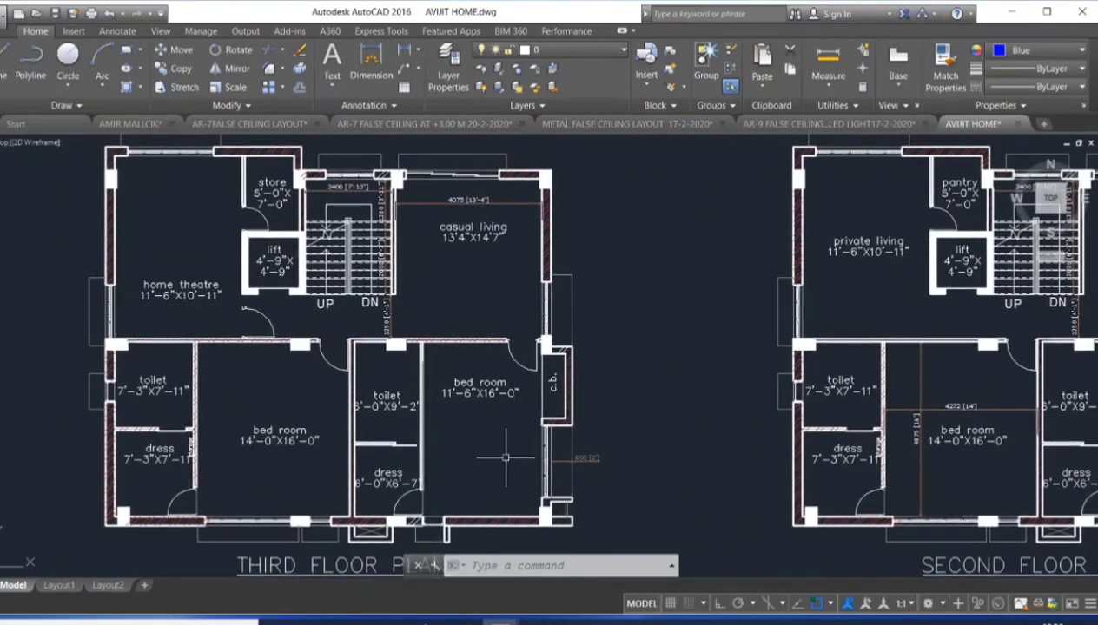
middle_click_drag(665, 450, 667, 459)
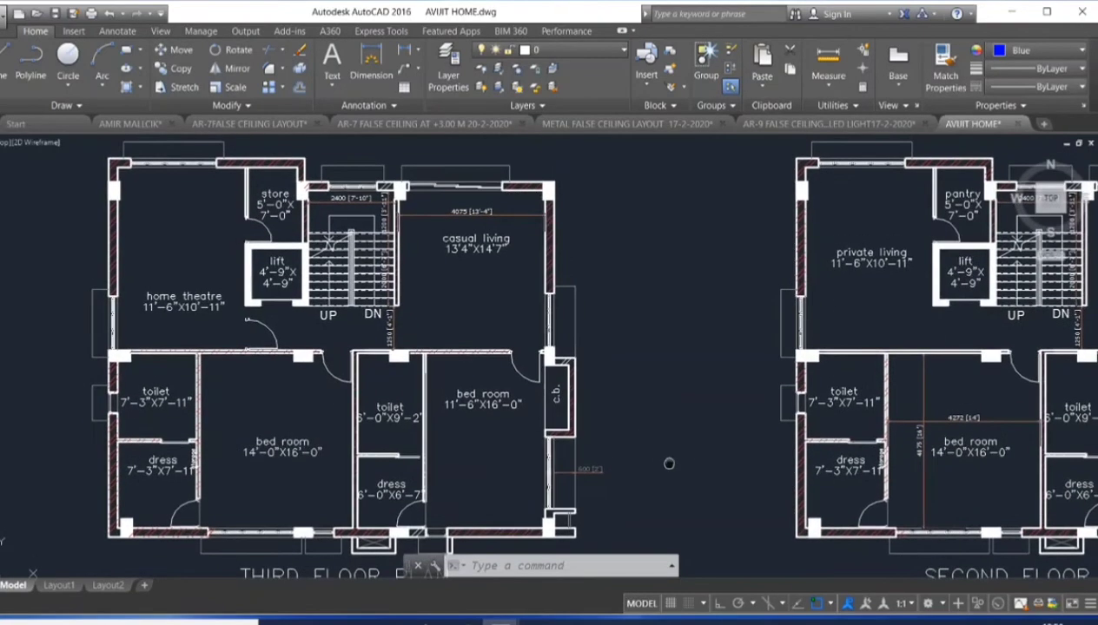
scroll(645, 483, "down", 1)
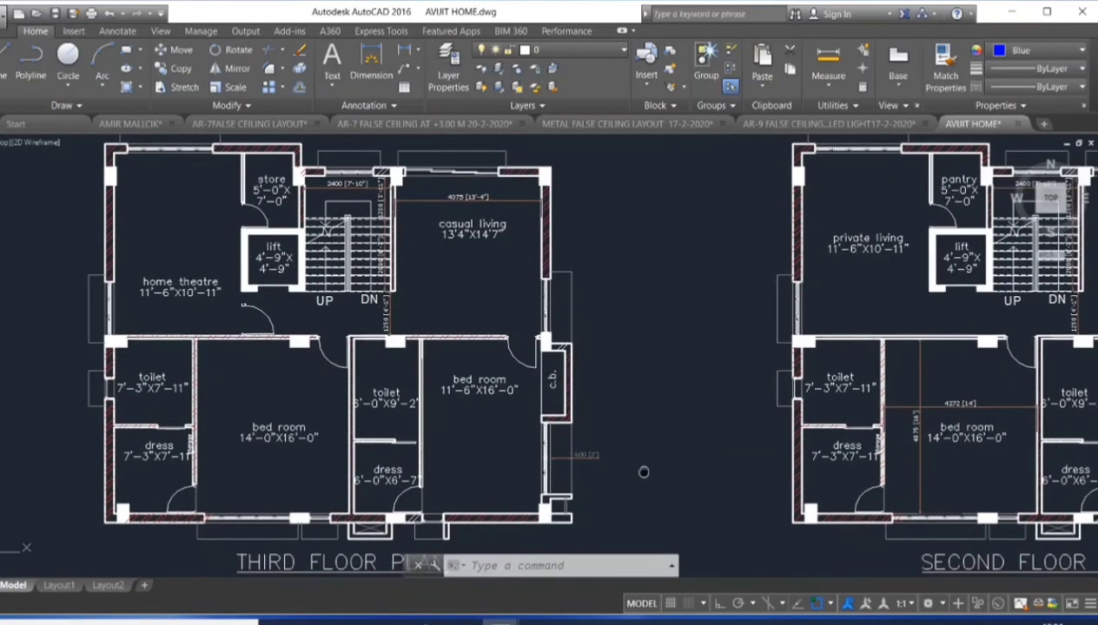
scroll(642, 473, "down", 1)
scroll(642, 469, "down", 1)
middle_click_drag(644, 478, 535, 436)
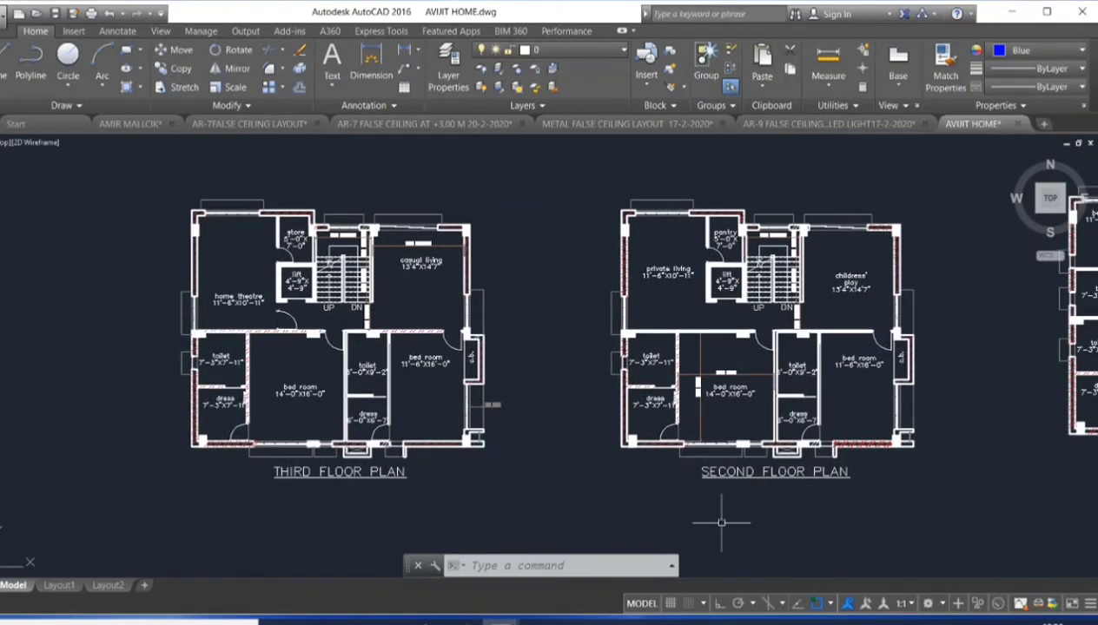
- Pan to the first floor plan and zoom out to fit the third, second, first and ground floor plans in a row
middle_click_drag(721, 522, 675, 512)
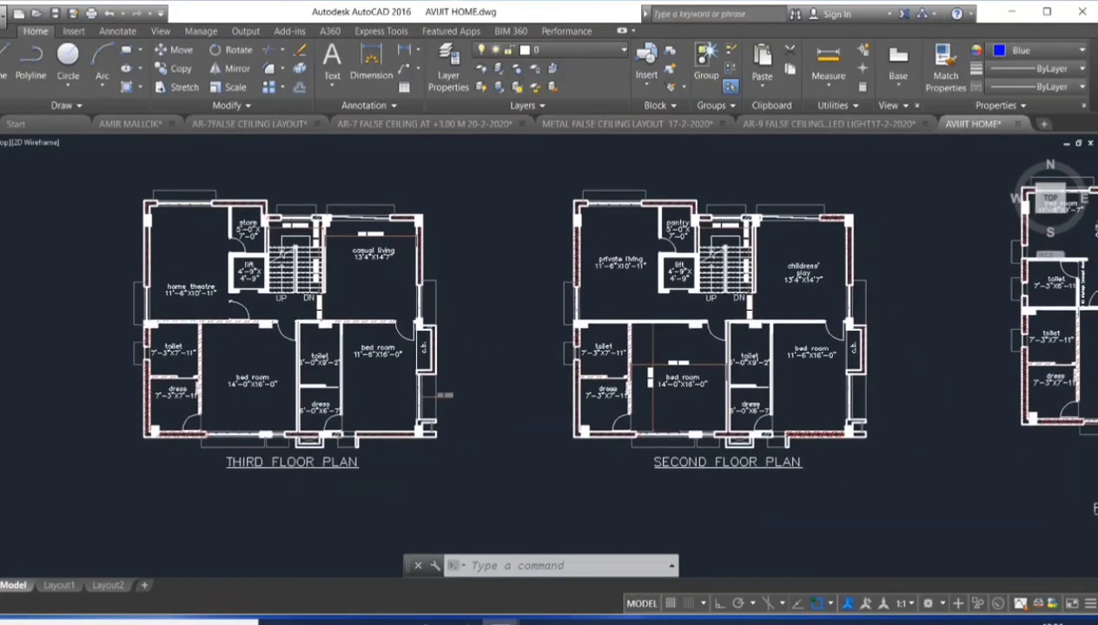
middle_click_drag(865, 498, 714, 493)
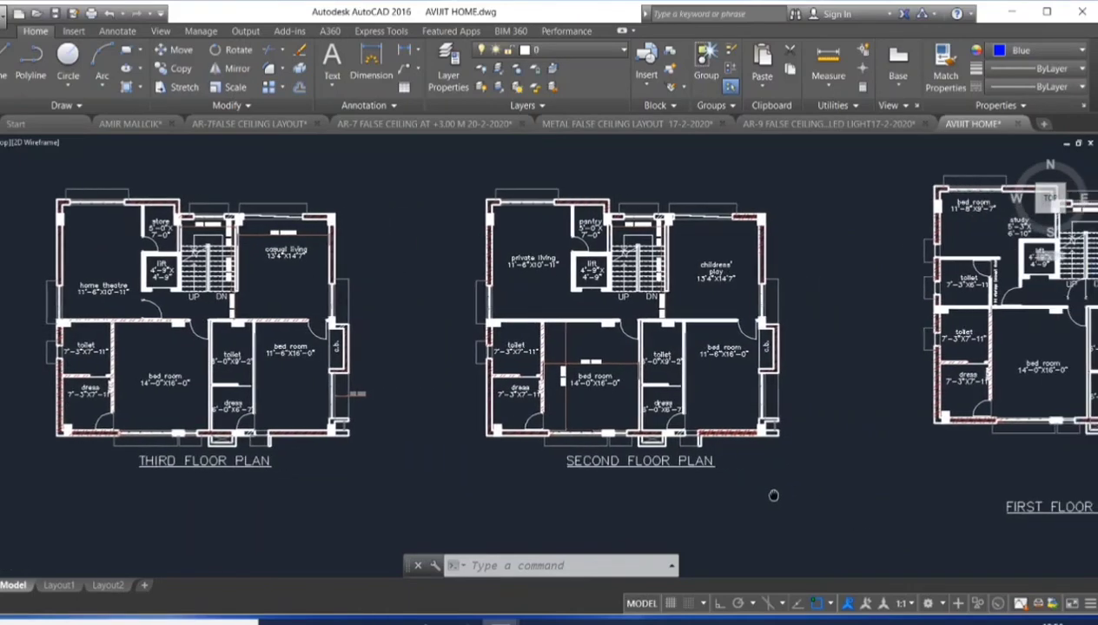
middle_click_drag(908, 504, 767, 507)
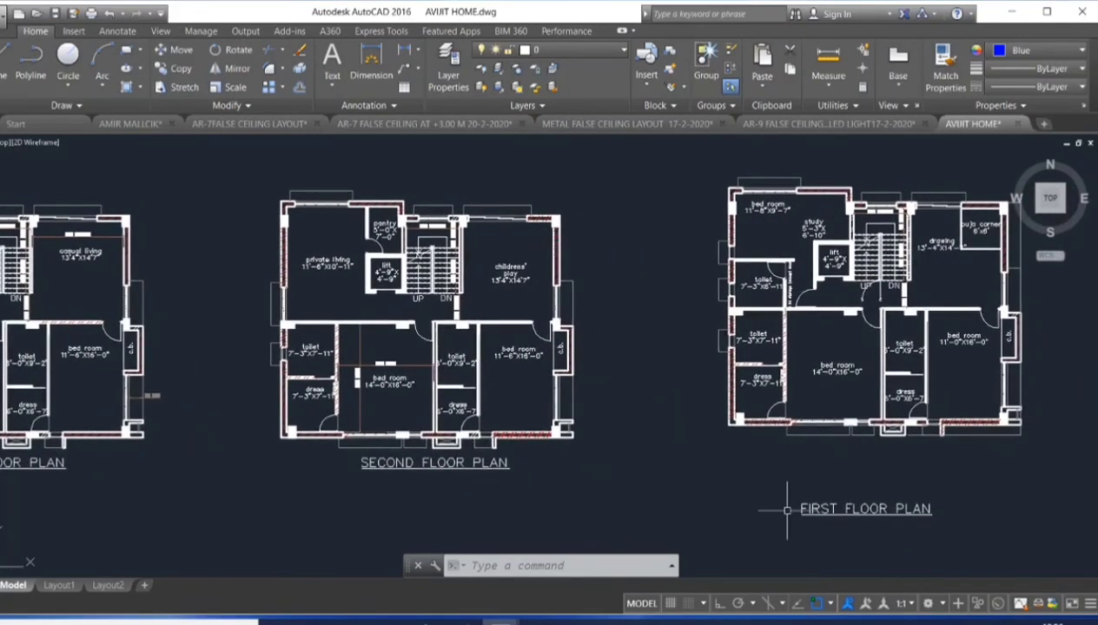
scroll(789, 509, "down", 2)
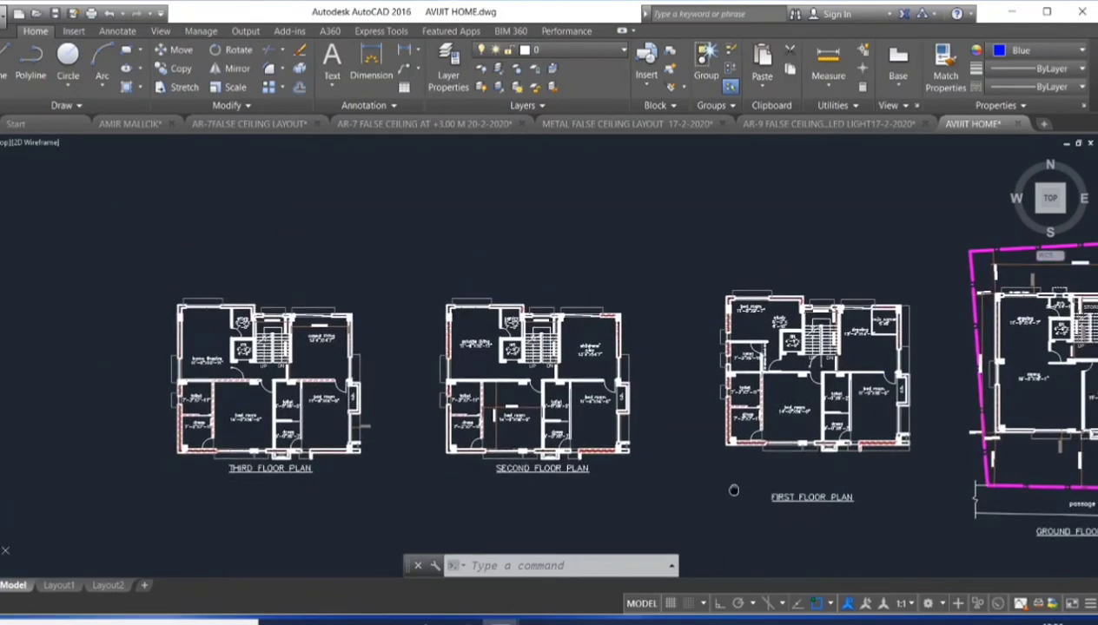